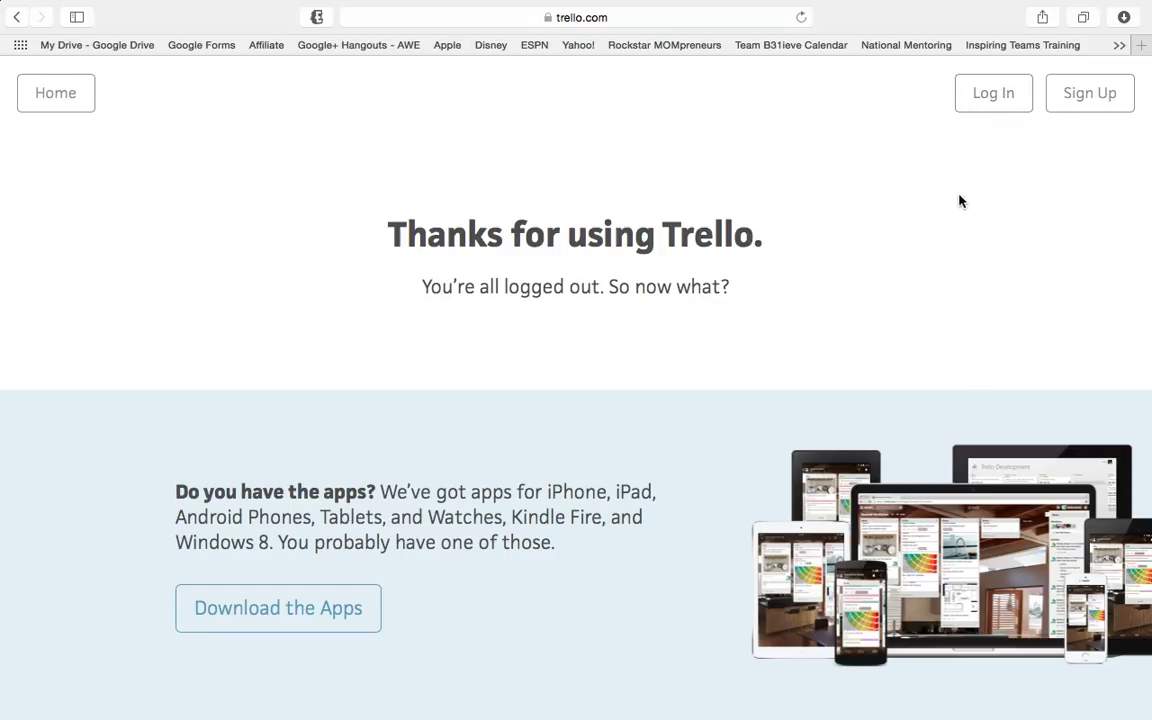
Log in to Trello with the Google account and open the 2015-2016 Thirty-One Year board
click(1000, 96)
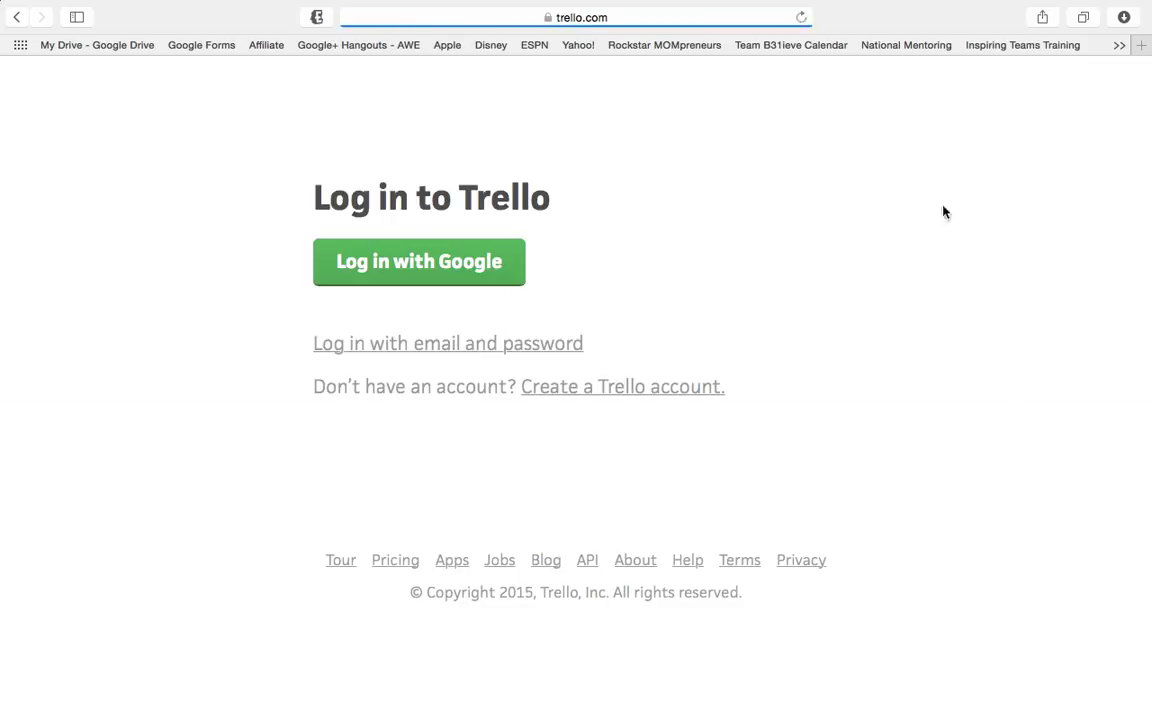
click(501, 282)
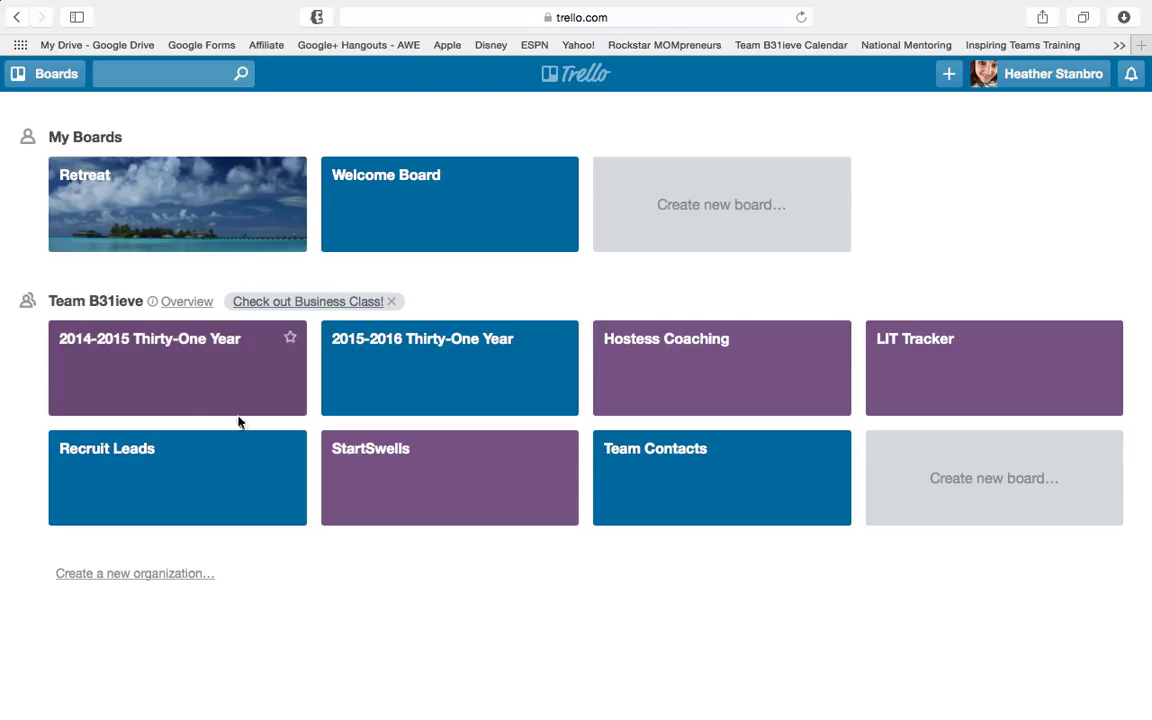
click(365, 372)
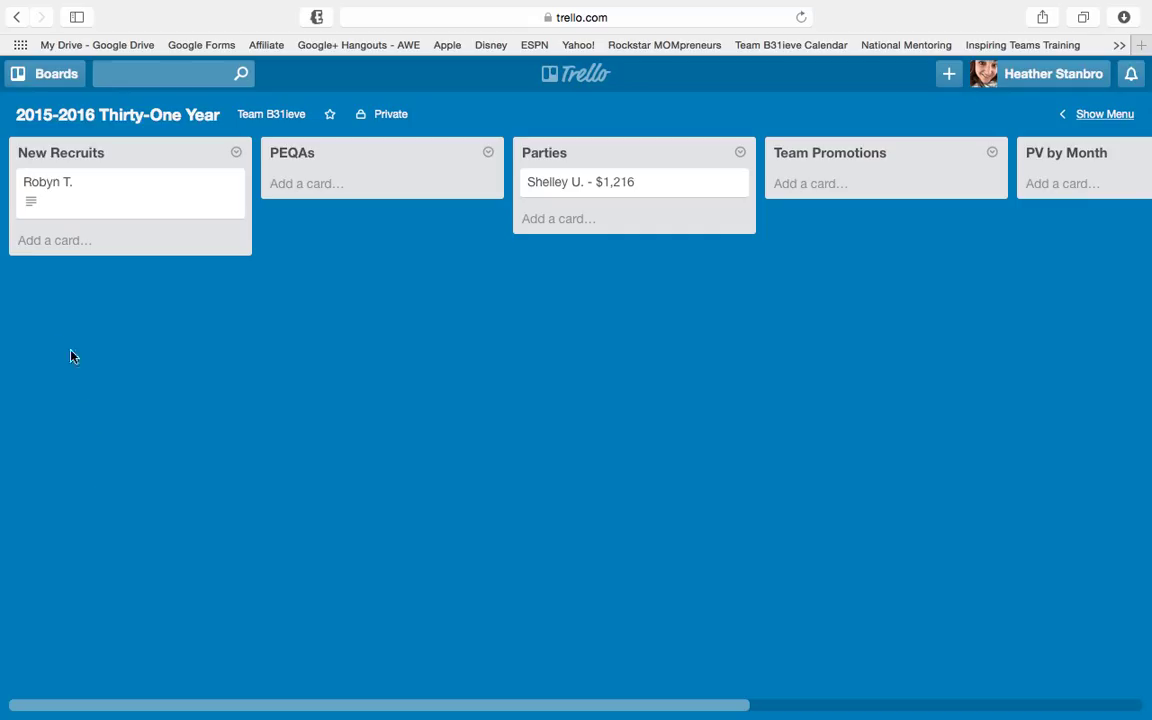
Add a card titled with the new consultant's name to the New Recruits list
click(69, 249)
text(J)
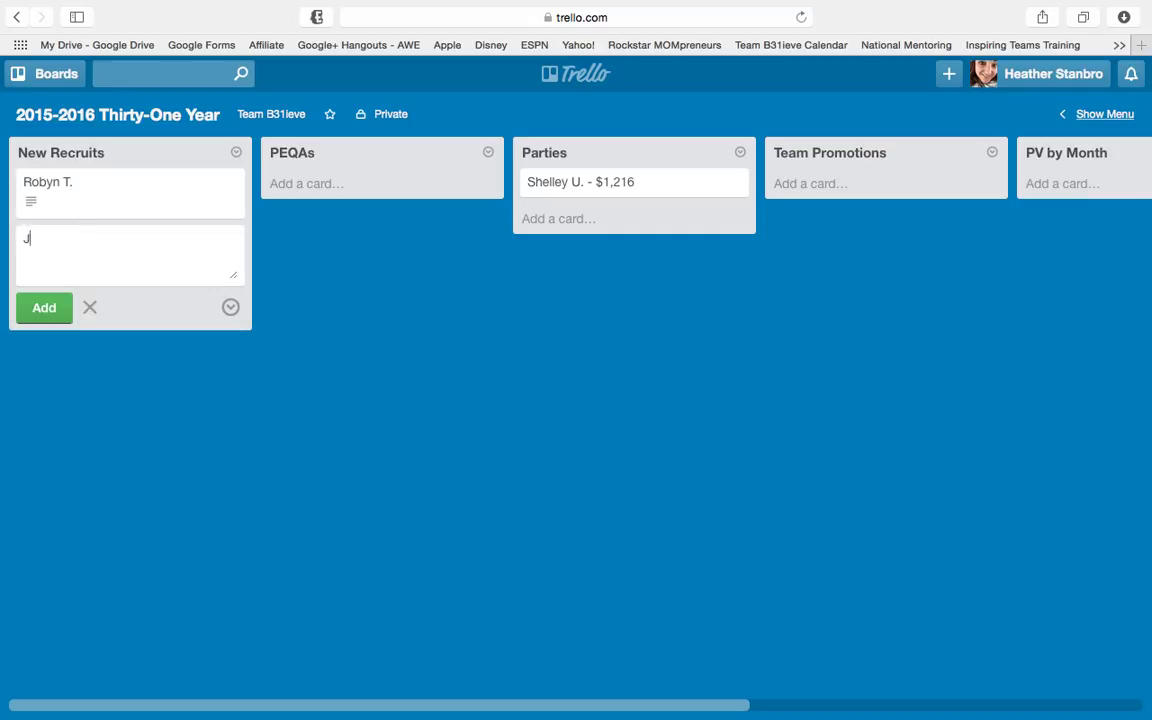
text(ane Consultant)
click(40, 307)
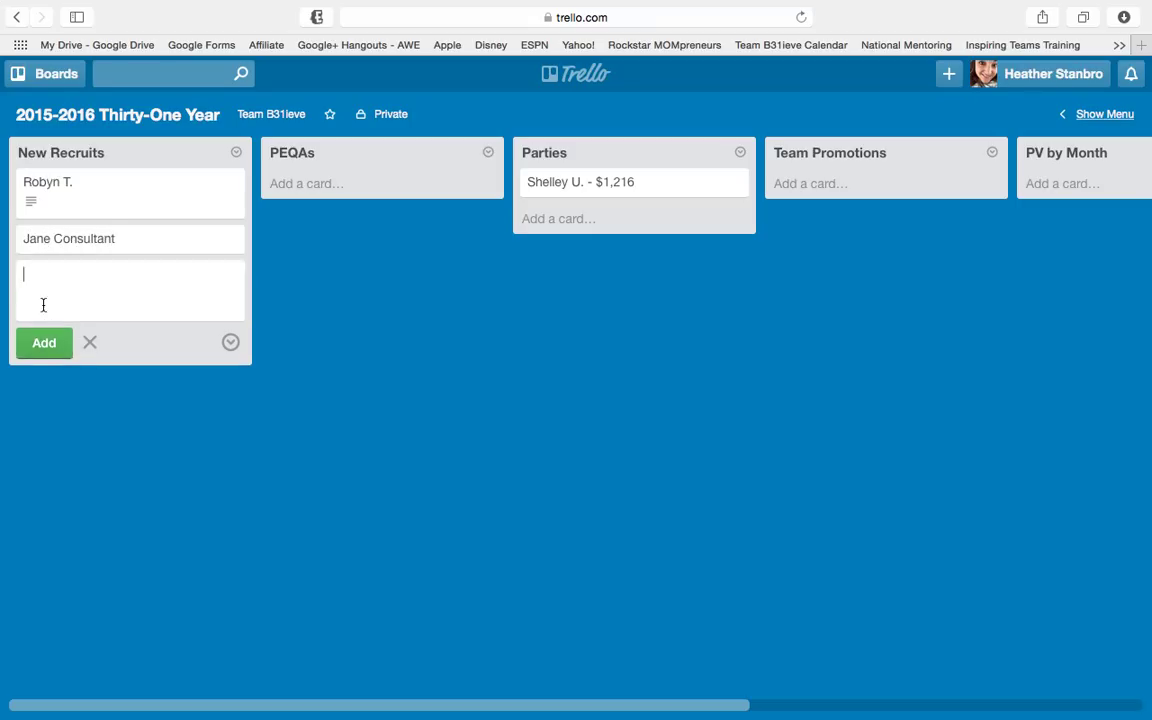
Save a description on the new consultant's card with the lines Email, Phone Number, Address and Consultant
click(125, 248)
click(352, 163)
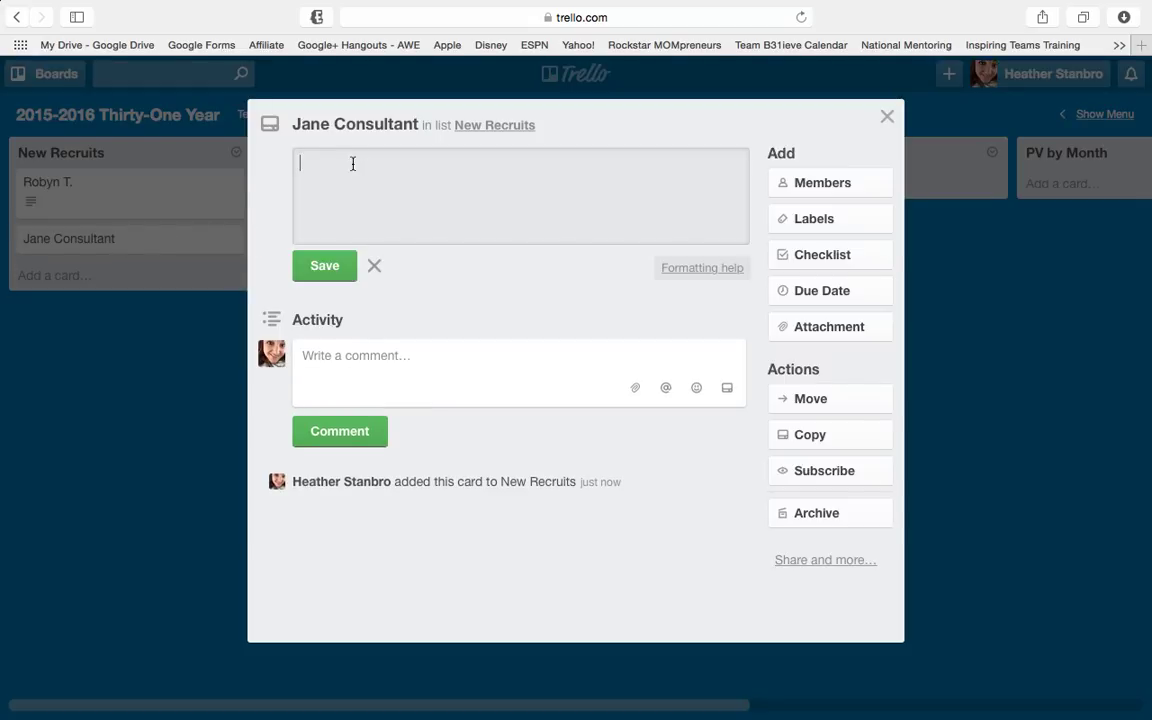
text(Email)
key(Return)
text(Phone Number)
key(Return)
text(Address )
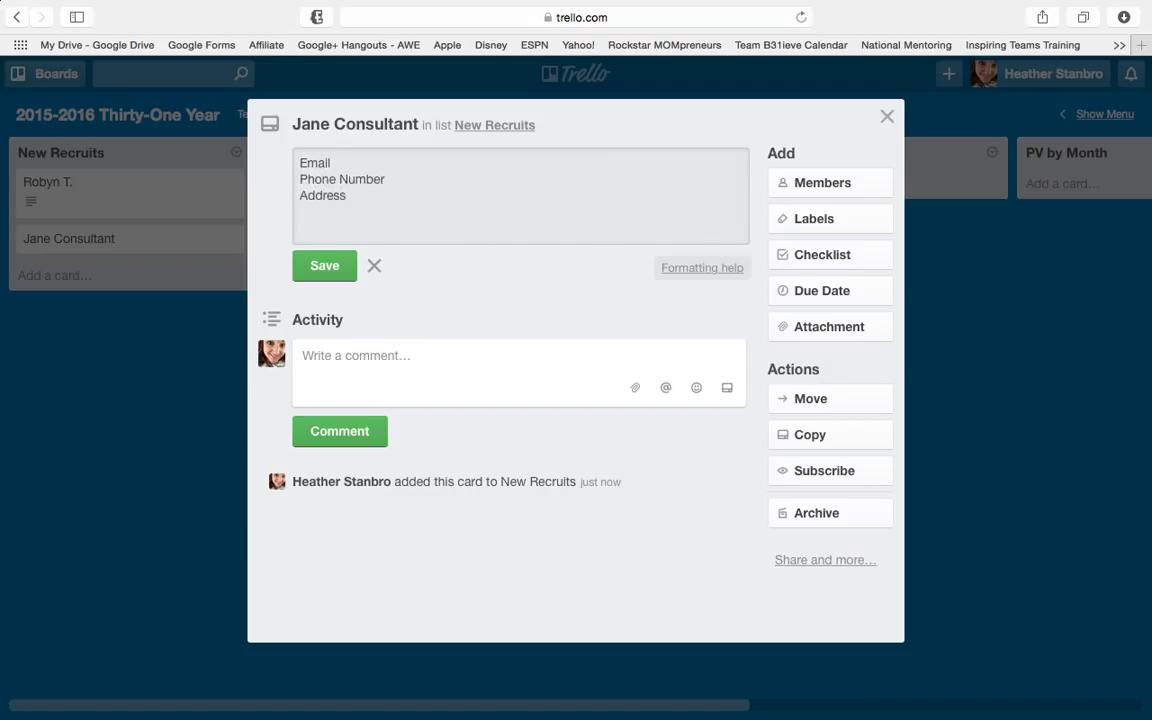
text(Consultant)
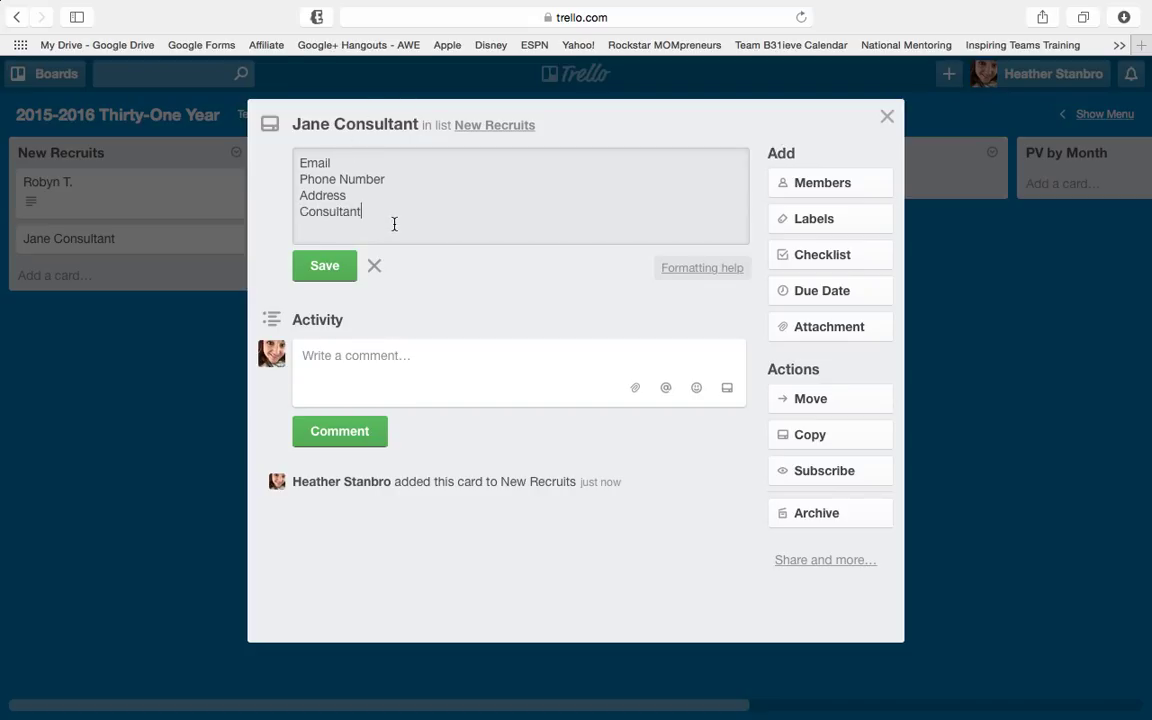
click(348, 274)
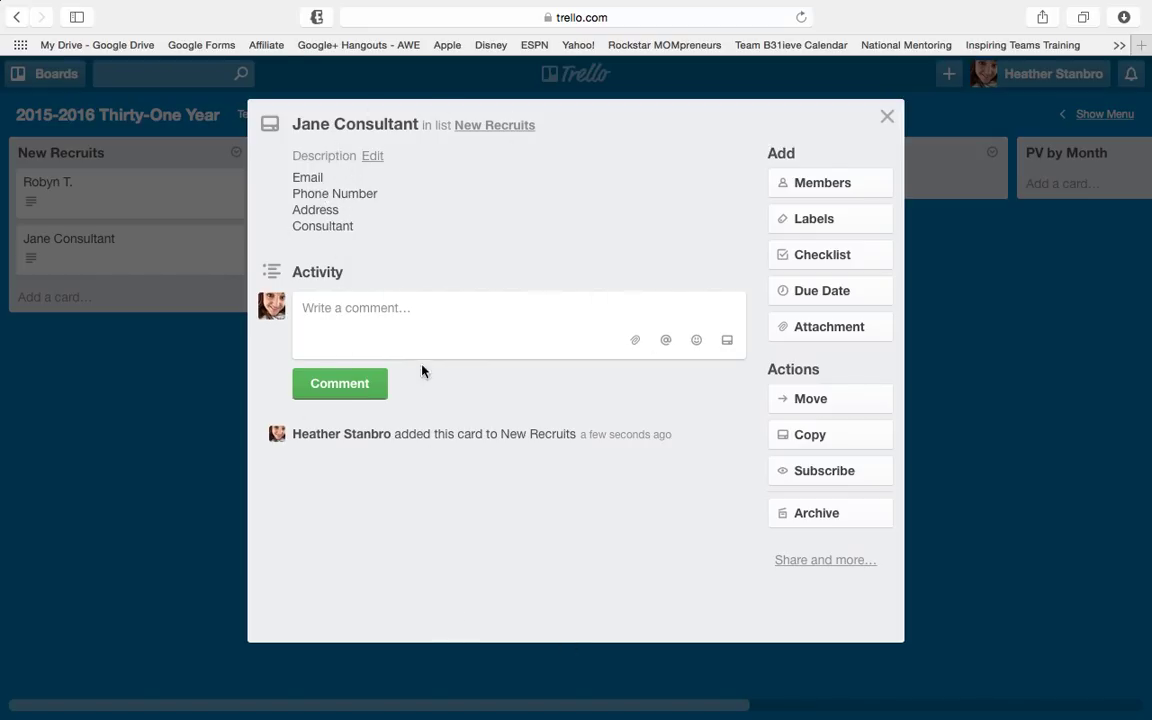
Post the comment "Her father is having surgery on the 25th" on the consultant's card and close the card
click(423, 327)
text(Her father is h)
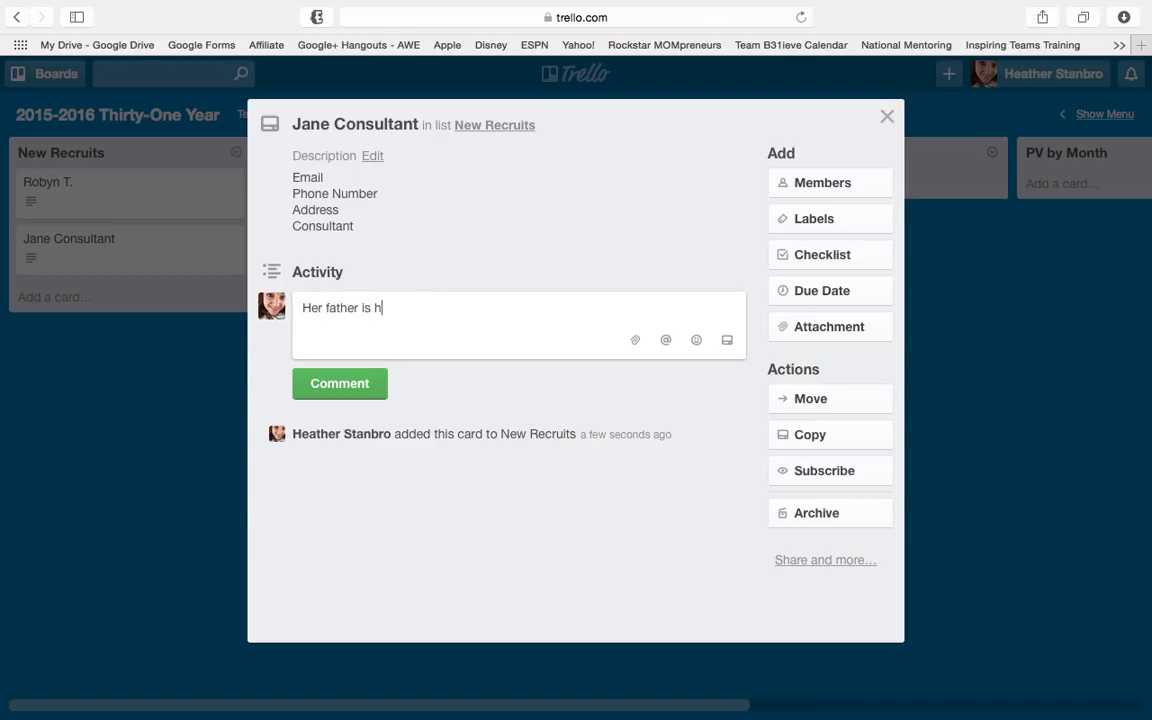
text(aving surgery on the 2)
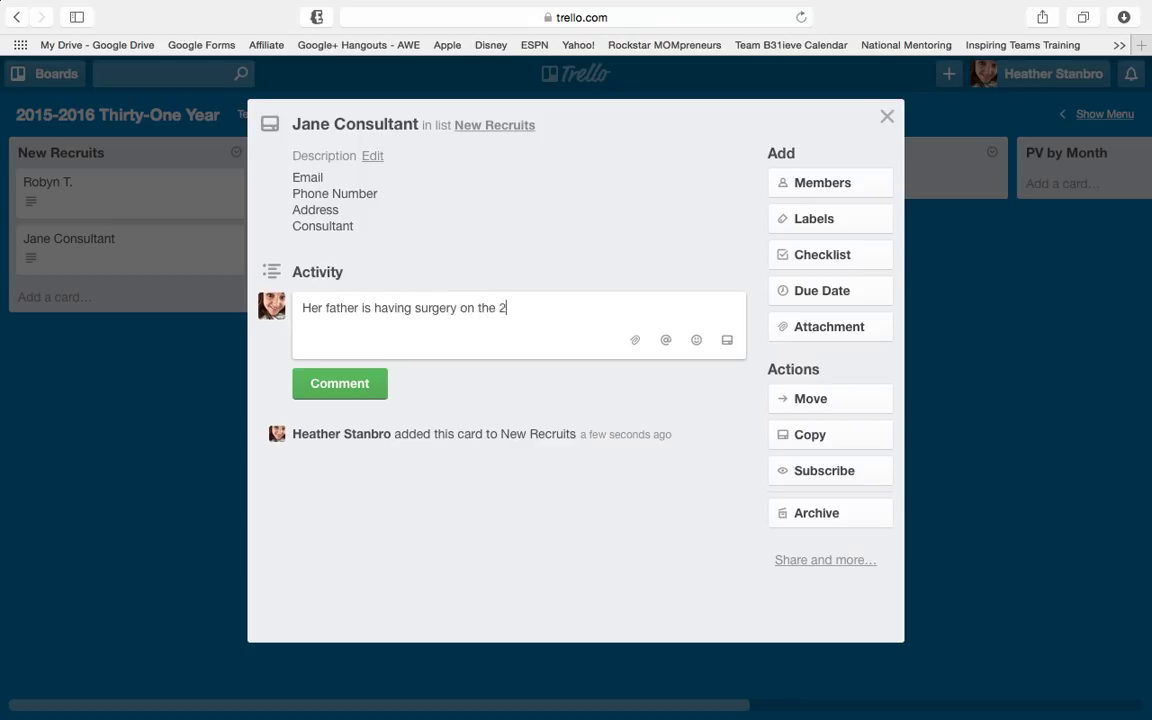
text(5th)
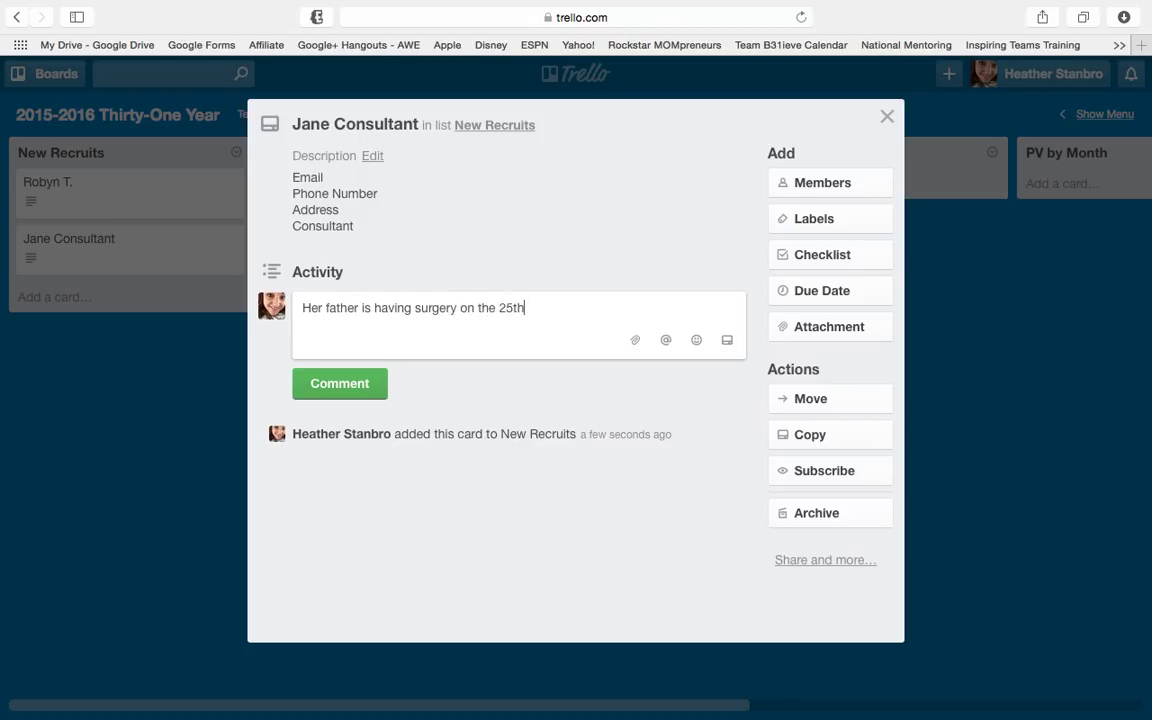
click(352, 389)
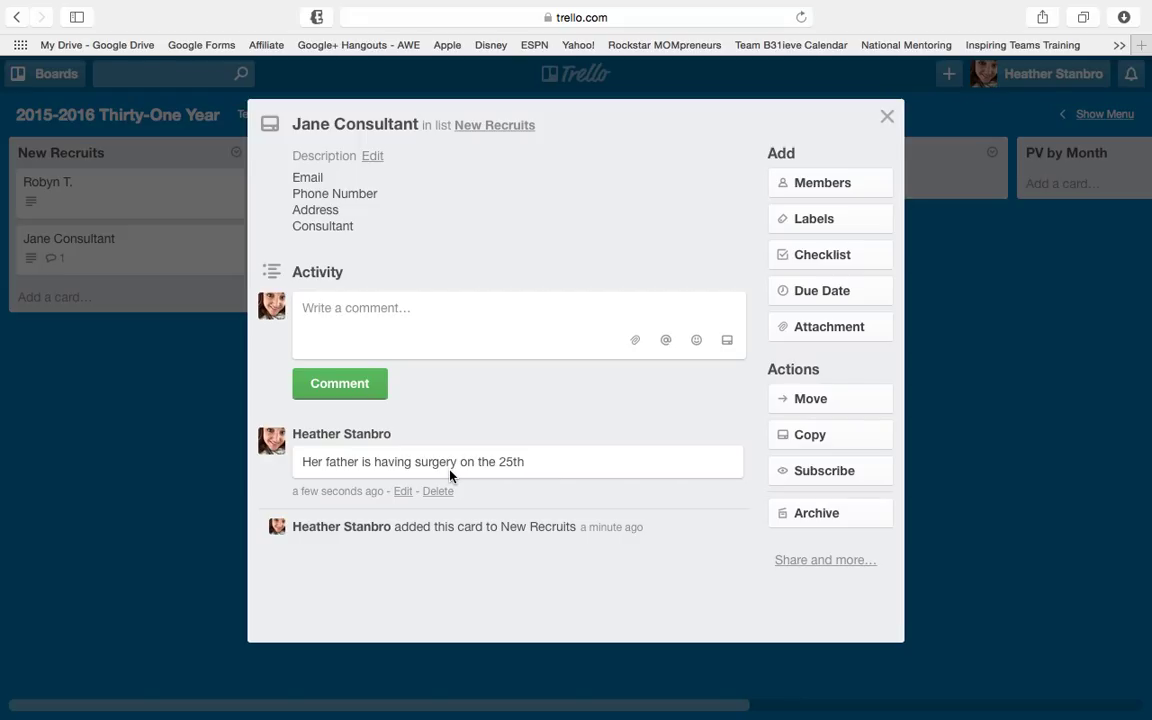
click(111, 460)
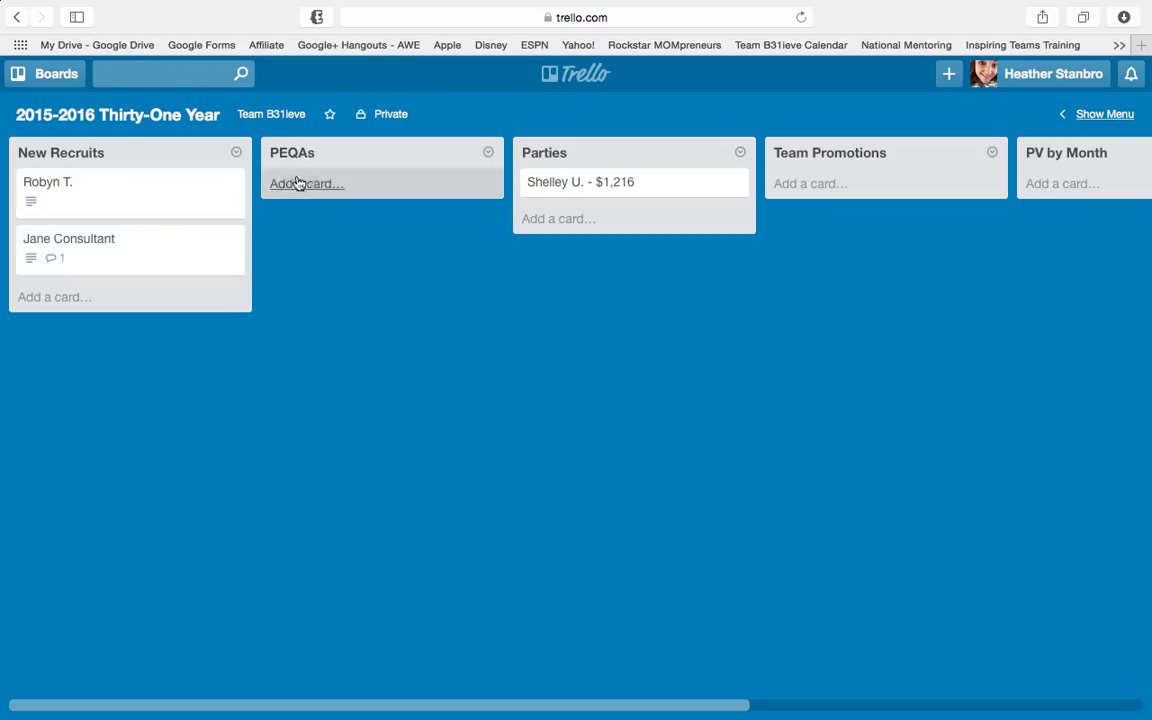
Move the new consultant's card from New Recruits to the PEQAs list and look over the board's remaining lists
drag(125, 253, 347, 183)
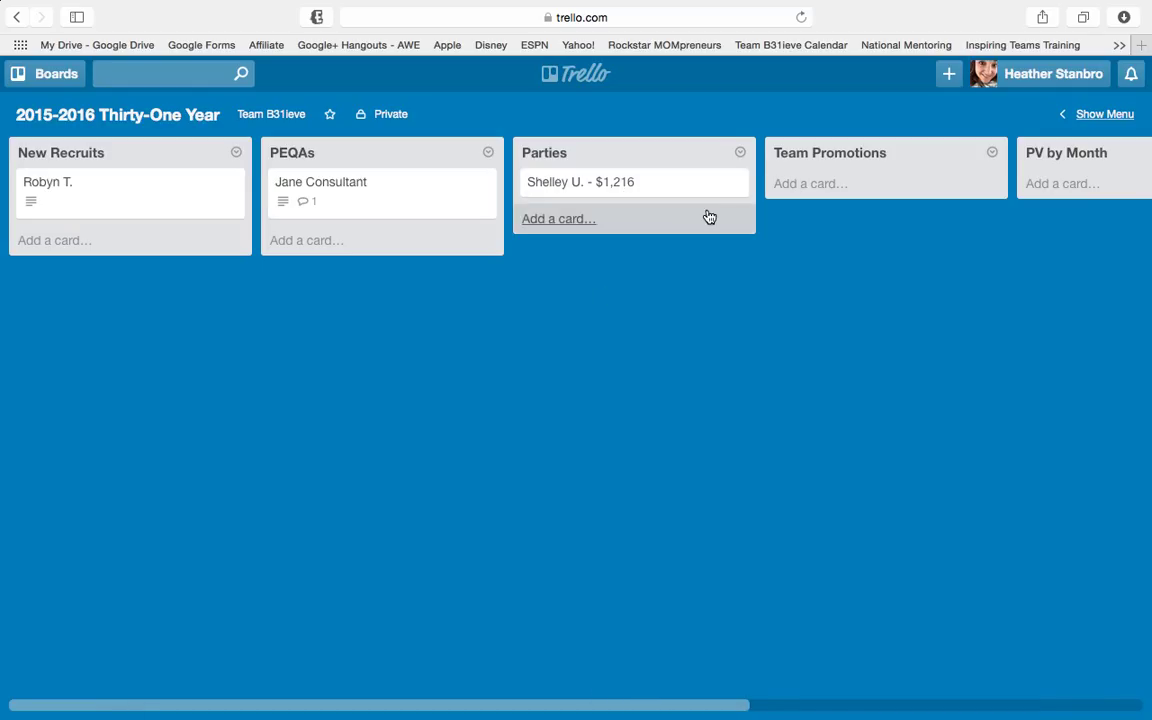
scroll(709, 217, right, 4)
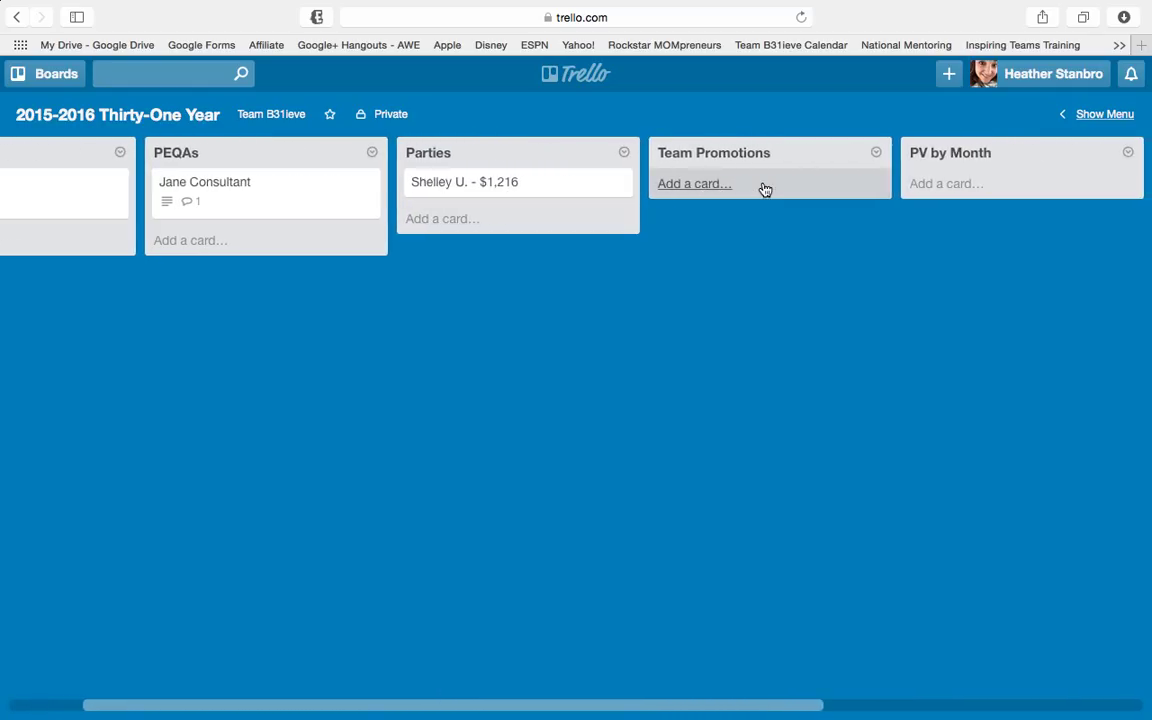
scroll(717, 262, right, 9)
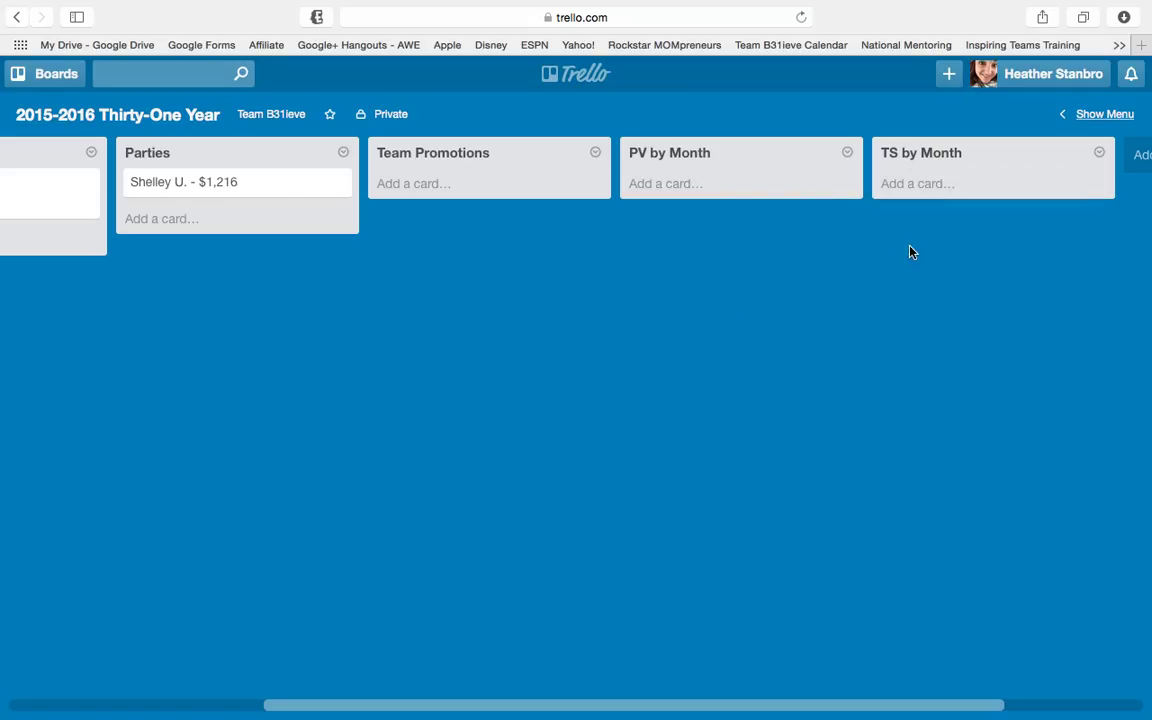
scroll(910, 252, left, 10)
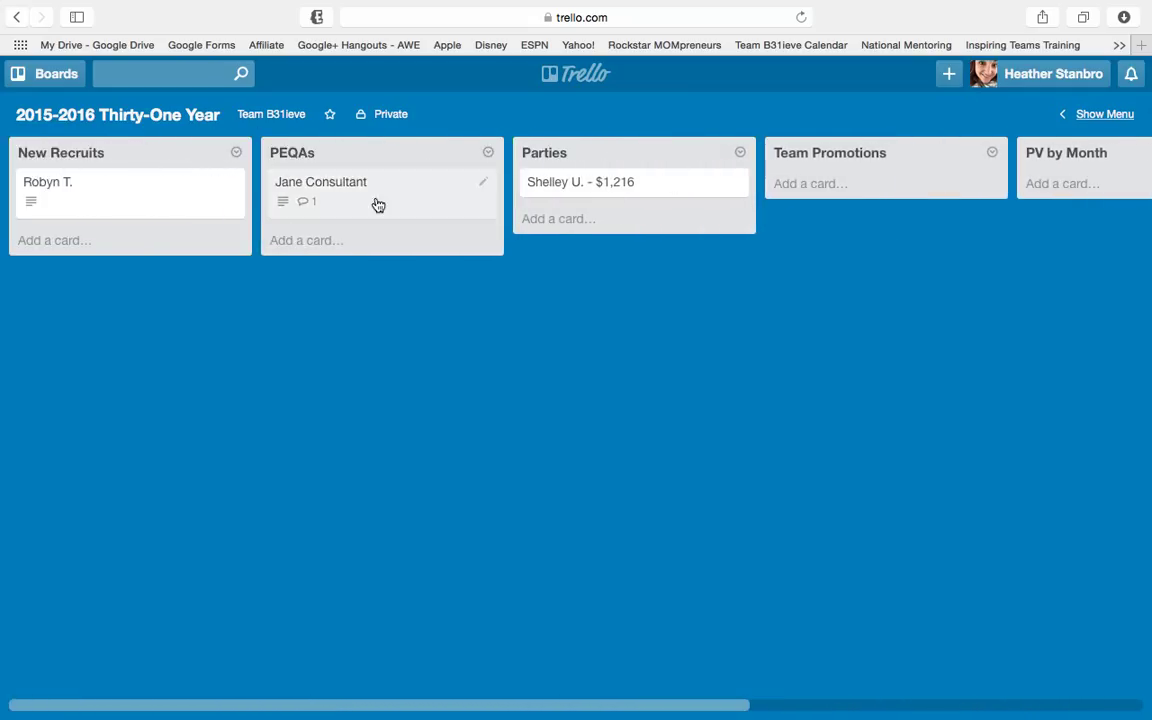
Switch to the Hostess Coaching board of Team B31ieve
click(58, 80)
scroll(80, 375, down, 5)
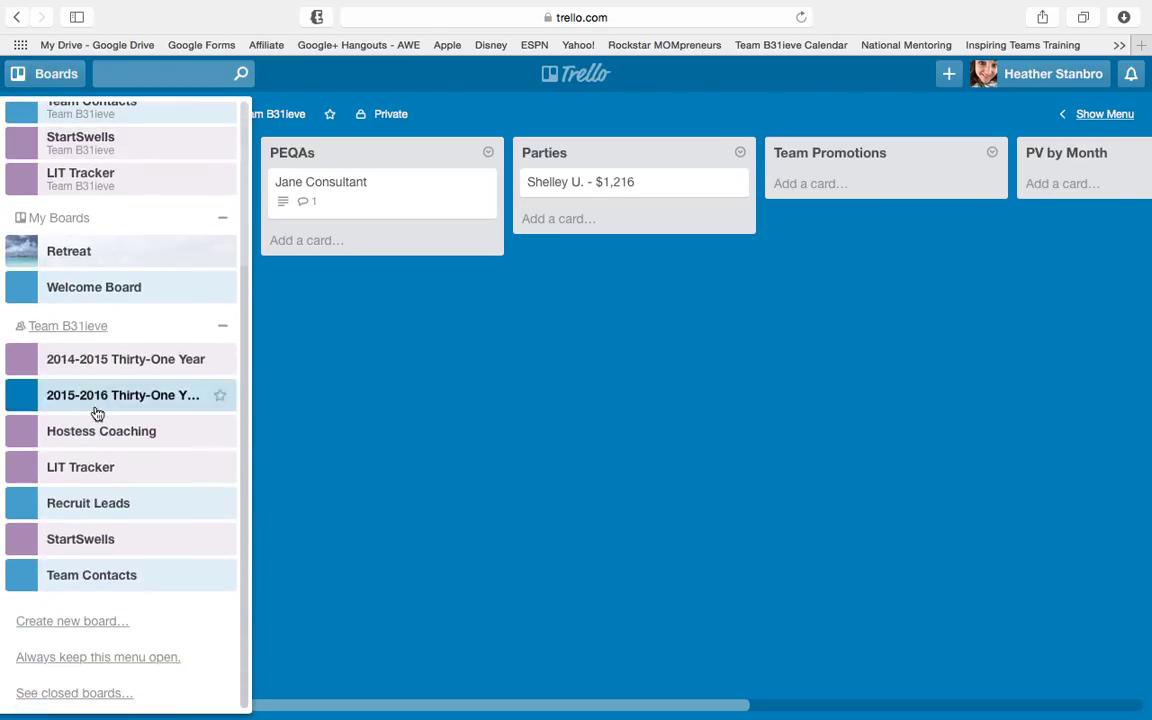
click(94, 432)
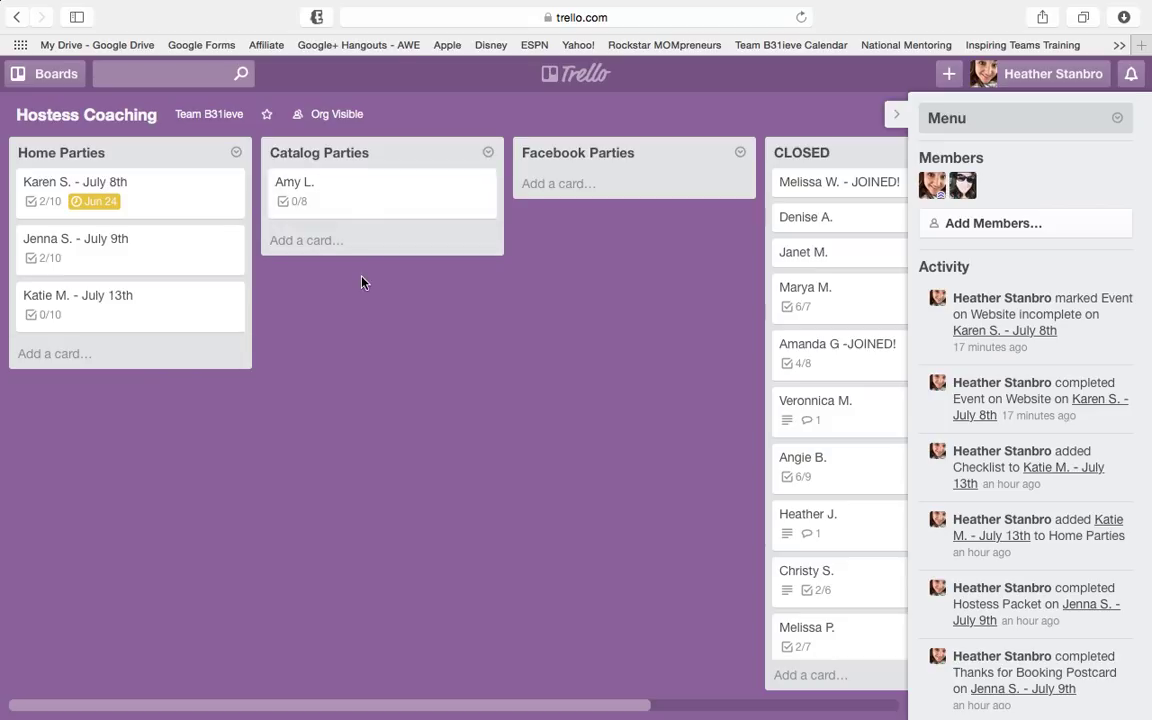
Add a card titled with the new hostess's name to the Home Parties list
click(72, 354)
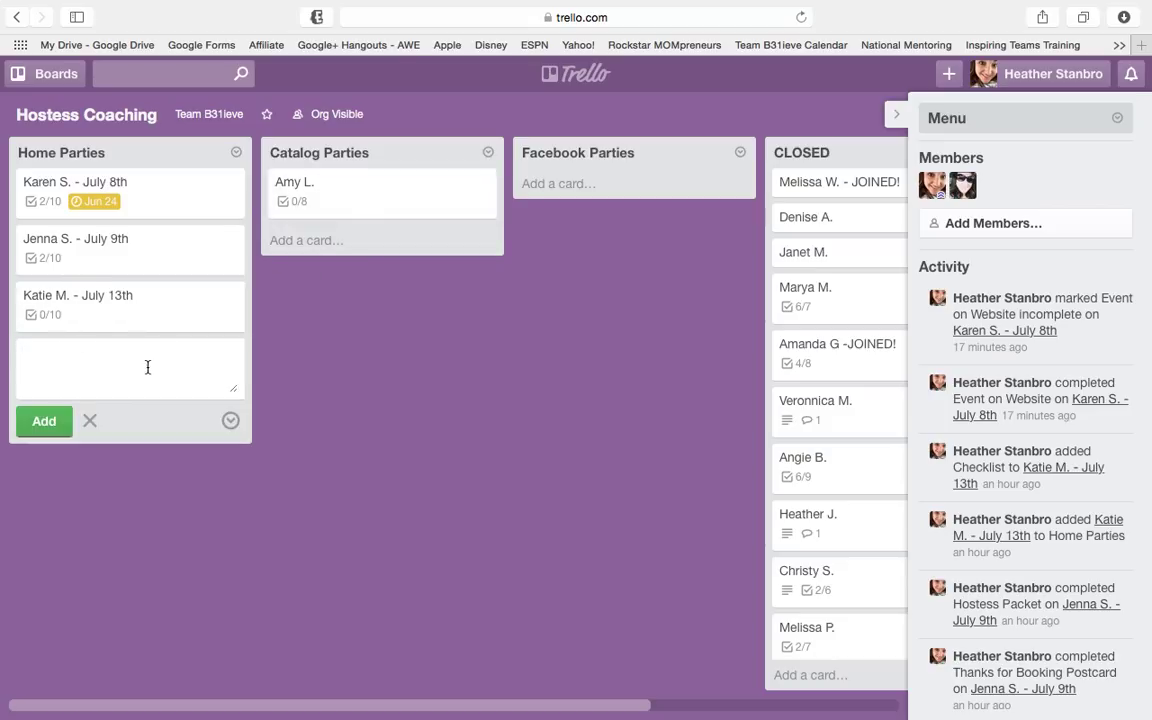
text(Holly Hostess)
click(51, 420)
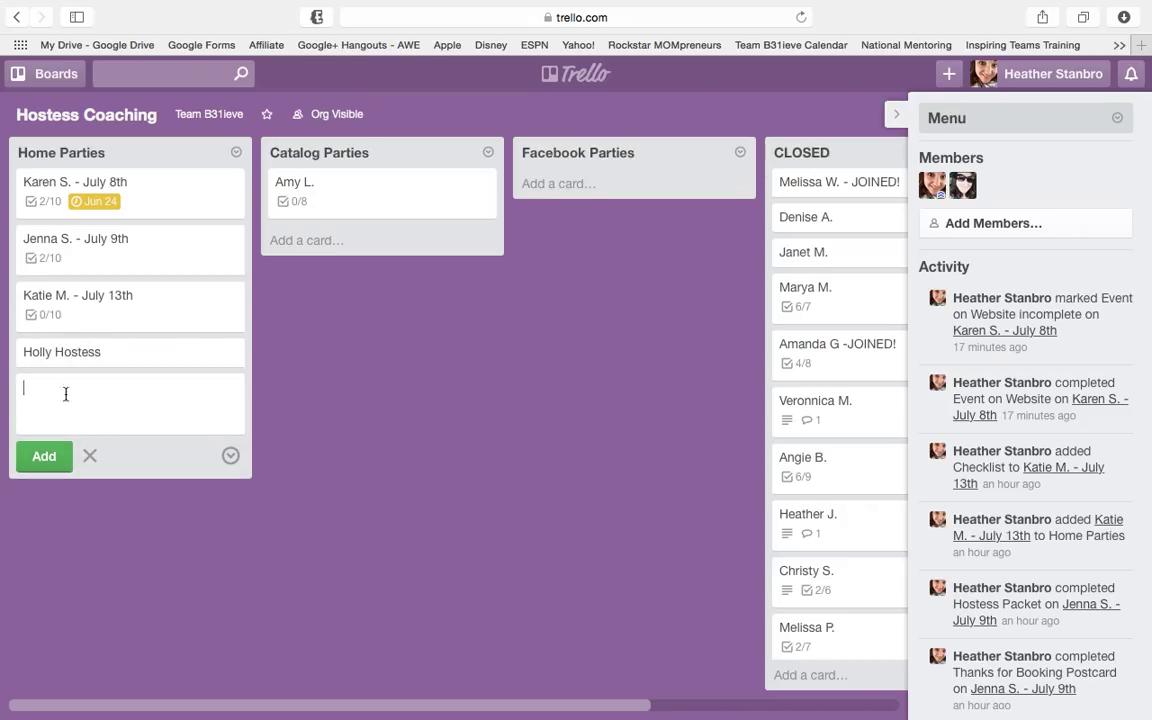
Append "- July 1st" to the title of the new hostess card and save it
click(106, 356)
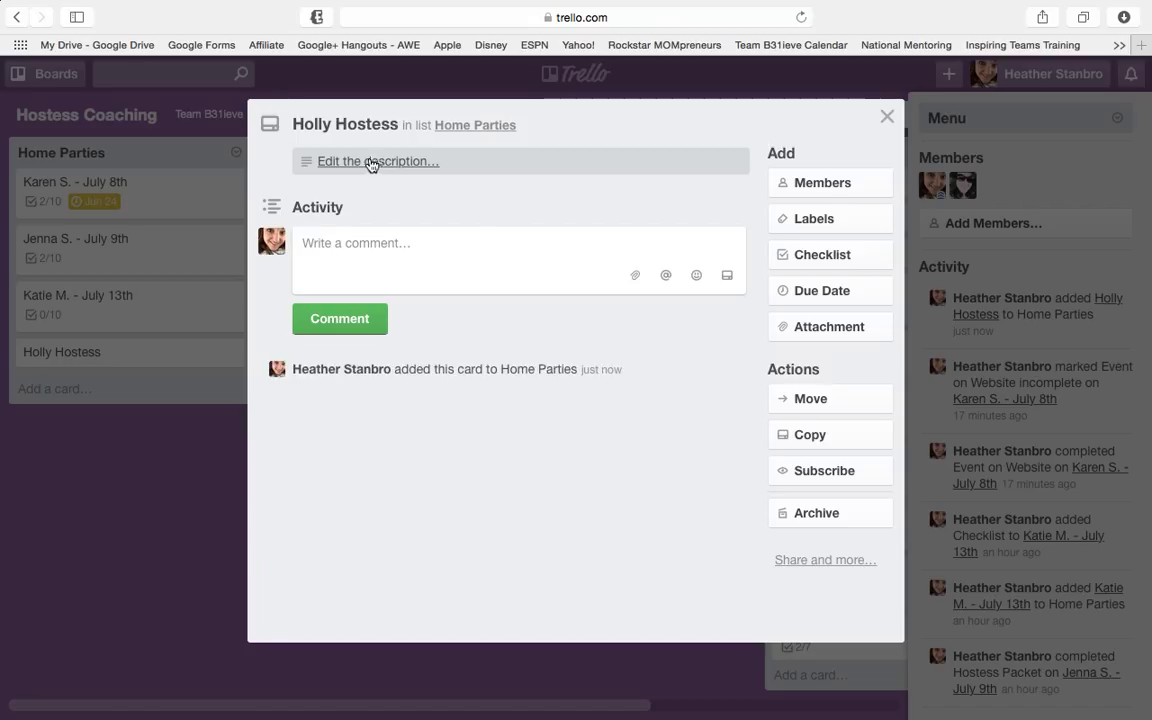
click(386, 127)
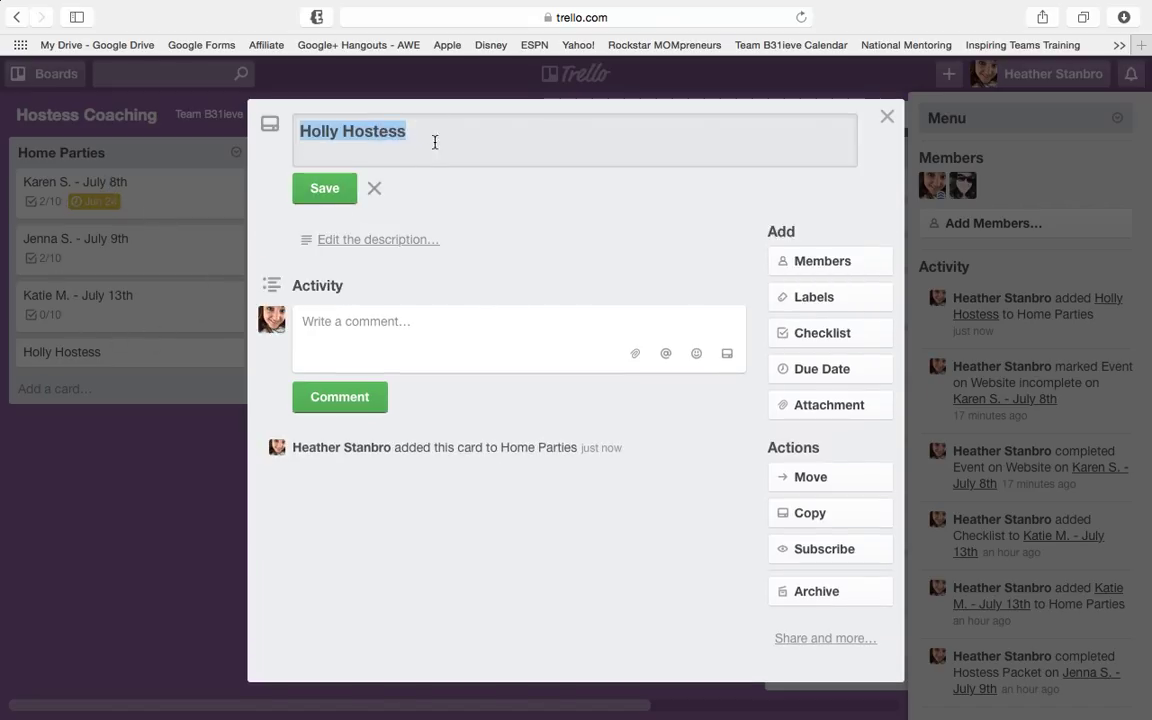
click(437, 136)
text(- July 1st)
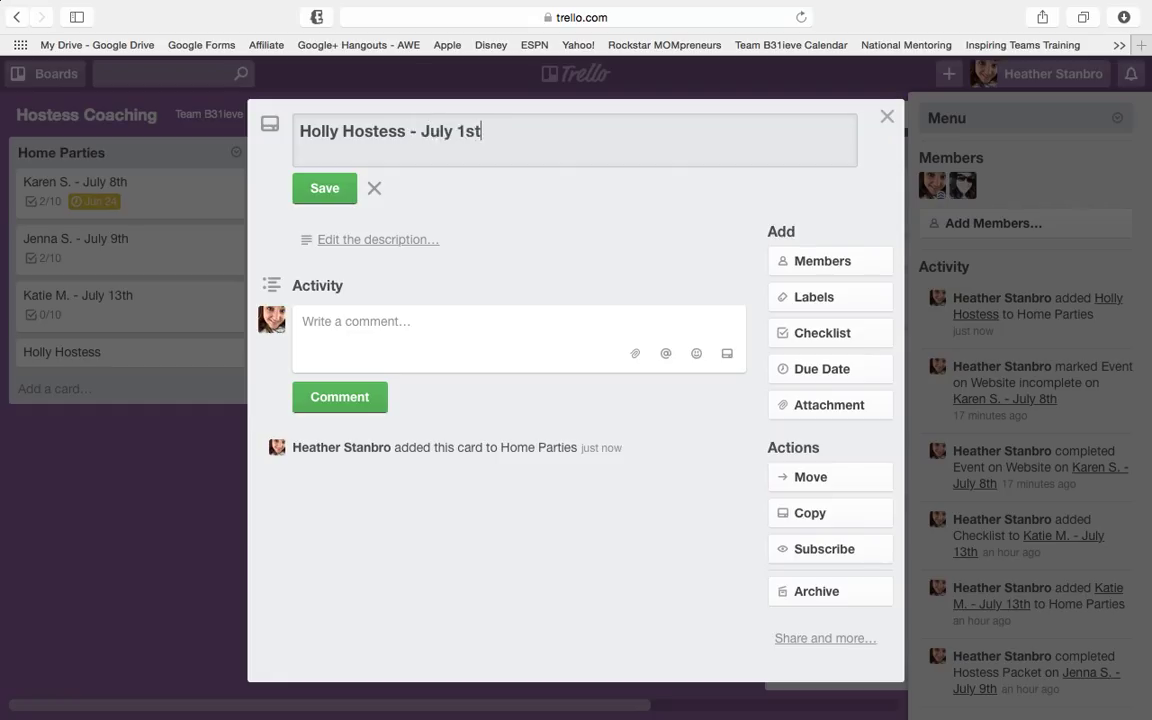
click(325, 190)
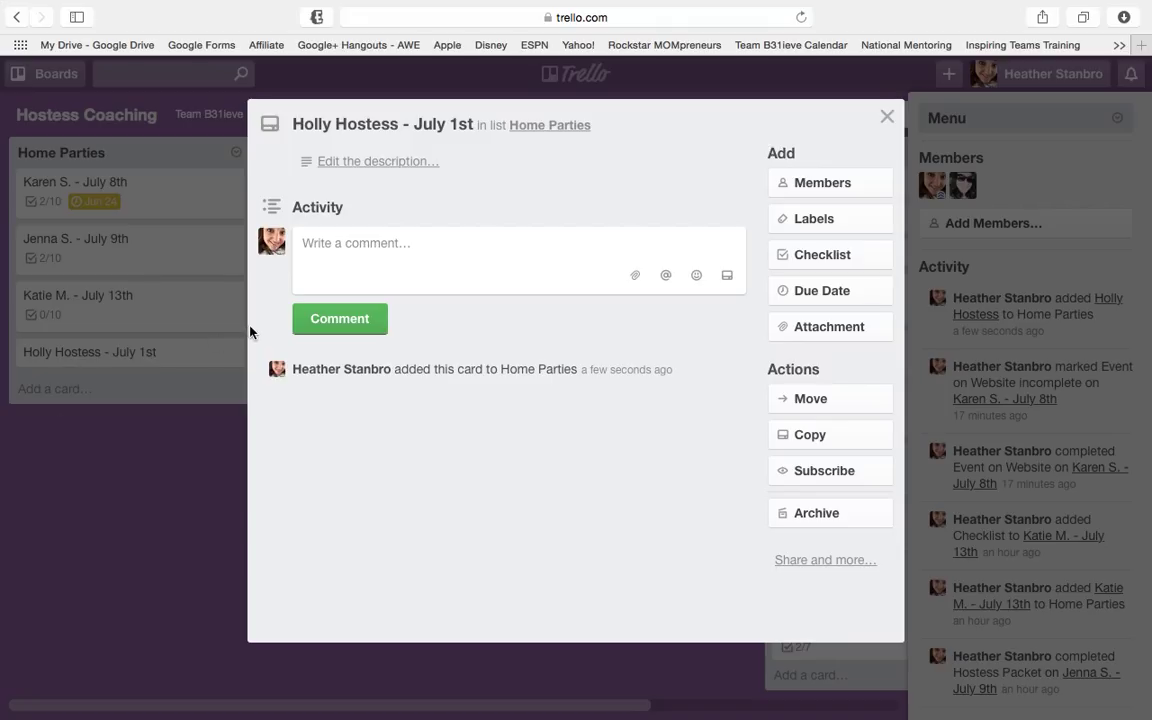
Add a checklist to the July 1st hostess card, copying its items from the July 8th card's checklist
click(377, 162)
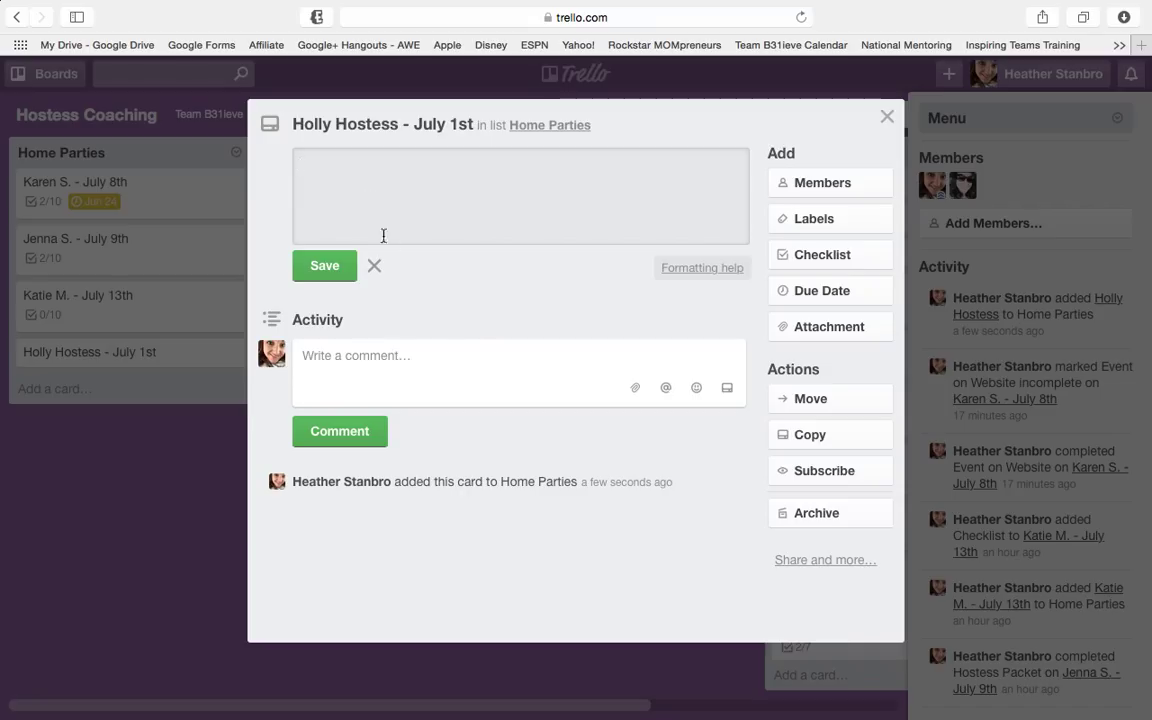
click(472, 369)
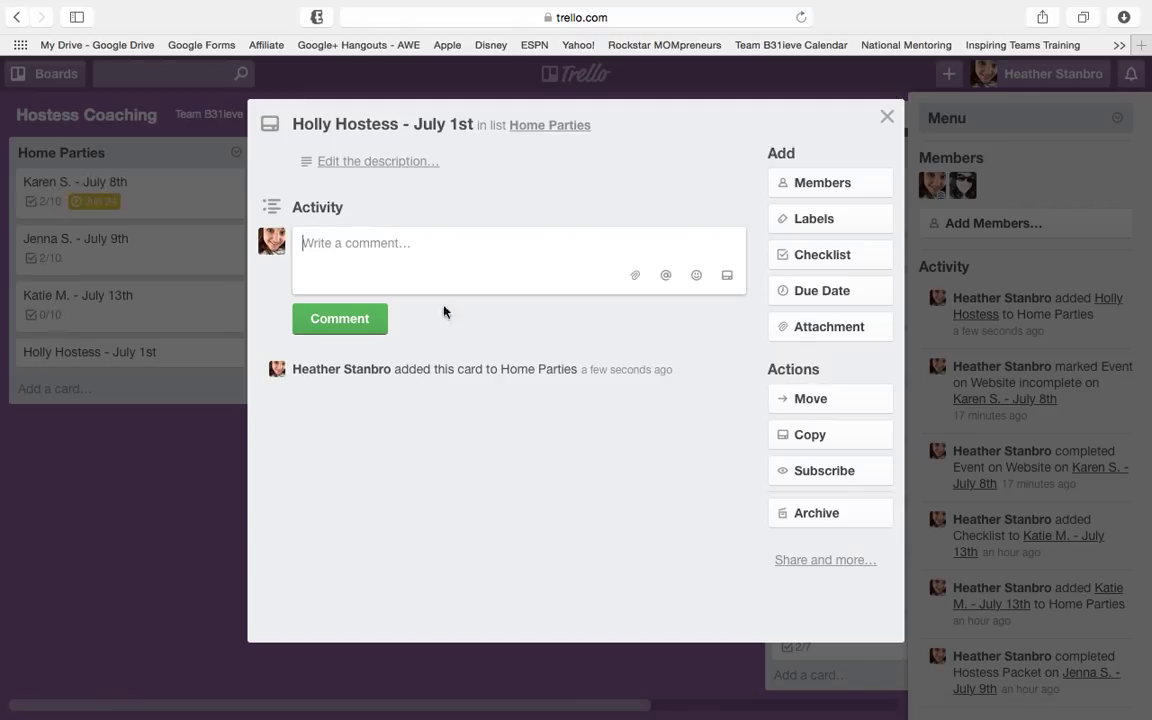
click(855, 255)
click(815, 405)
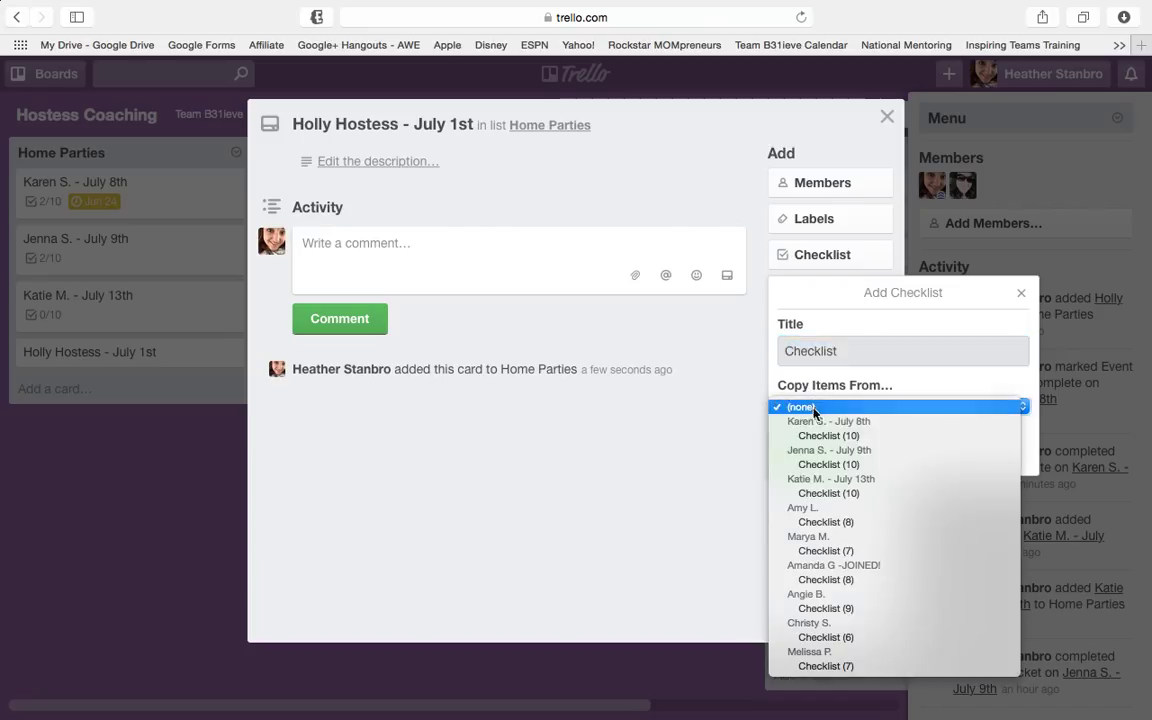
click(830, 440)
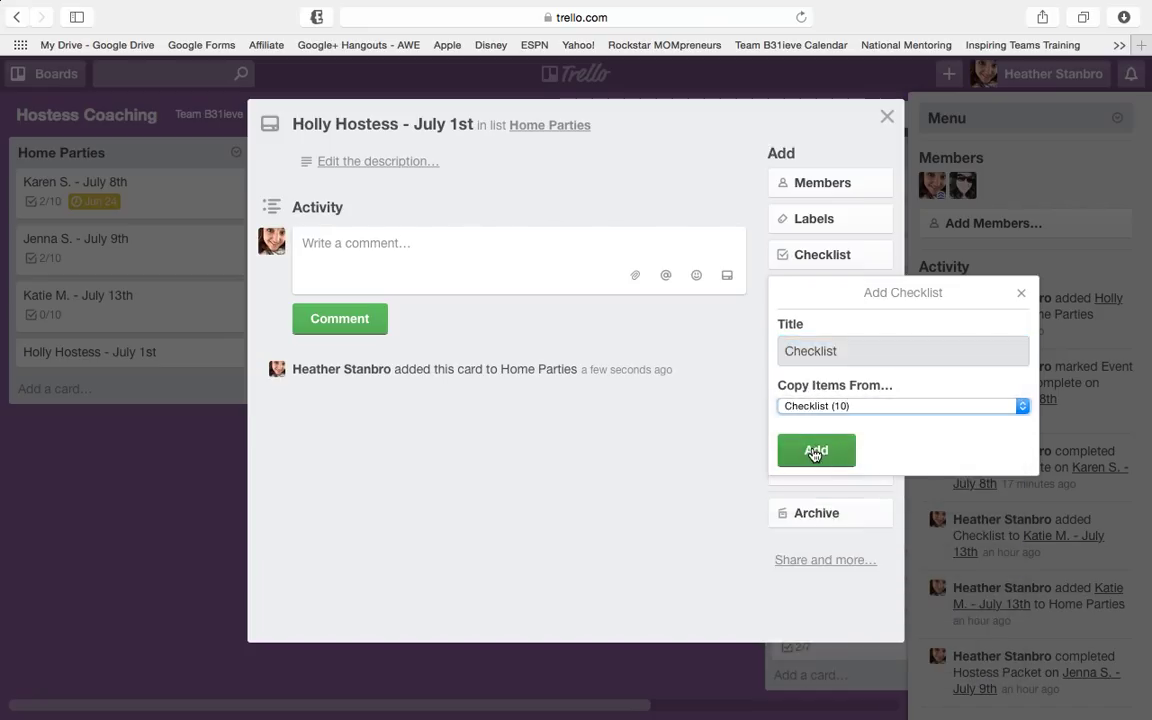
click(815, 451)
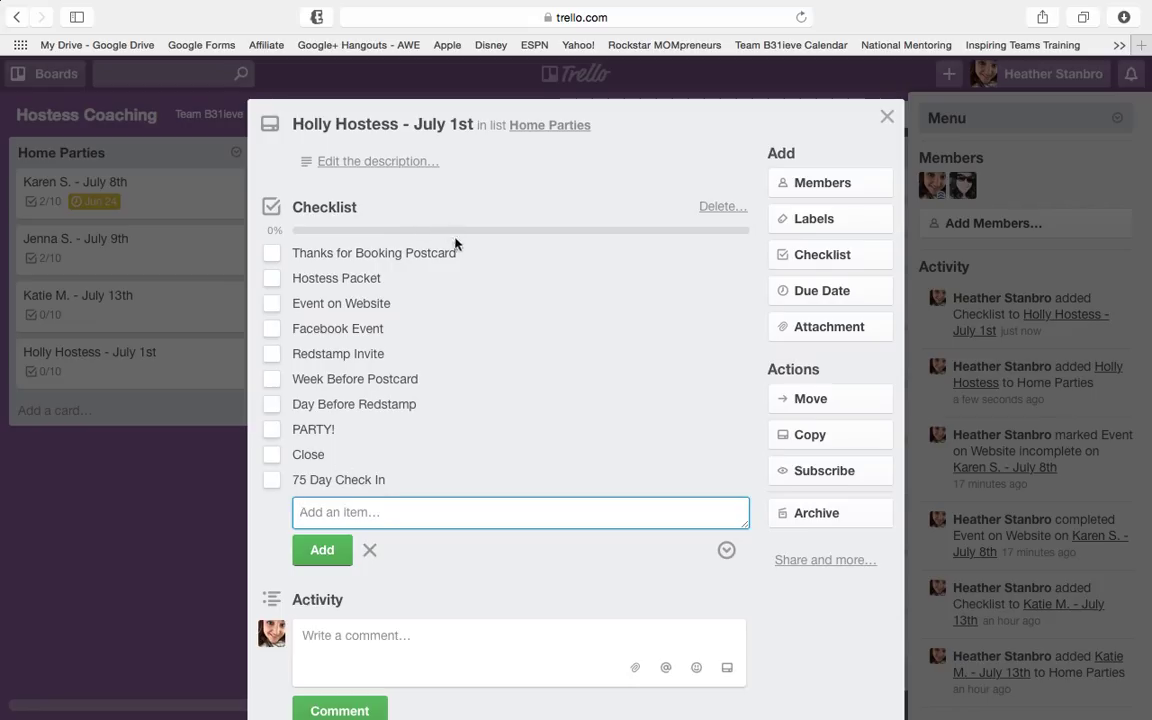
Mark Thanks for Booking Postcard, Hostess Packet and Event on Website as complete in the July 1st hostess card's checklist
click(274, 256)
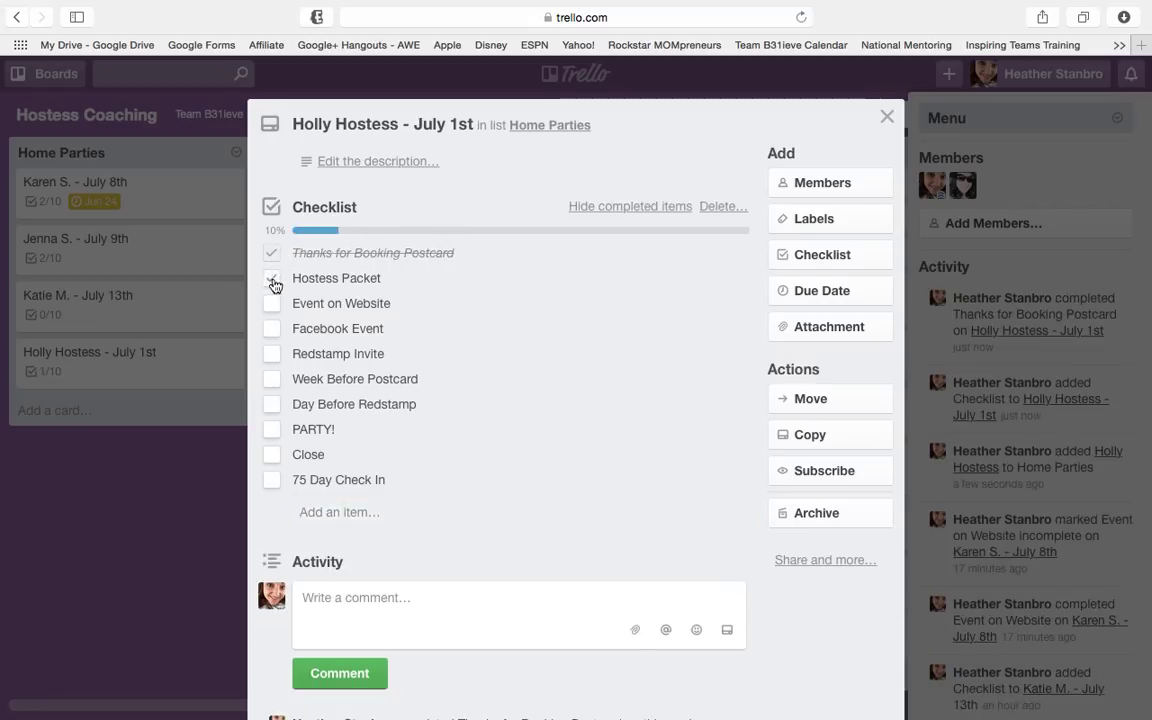
click(273, 279)
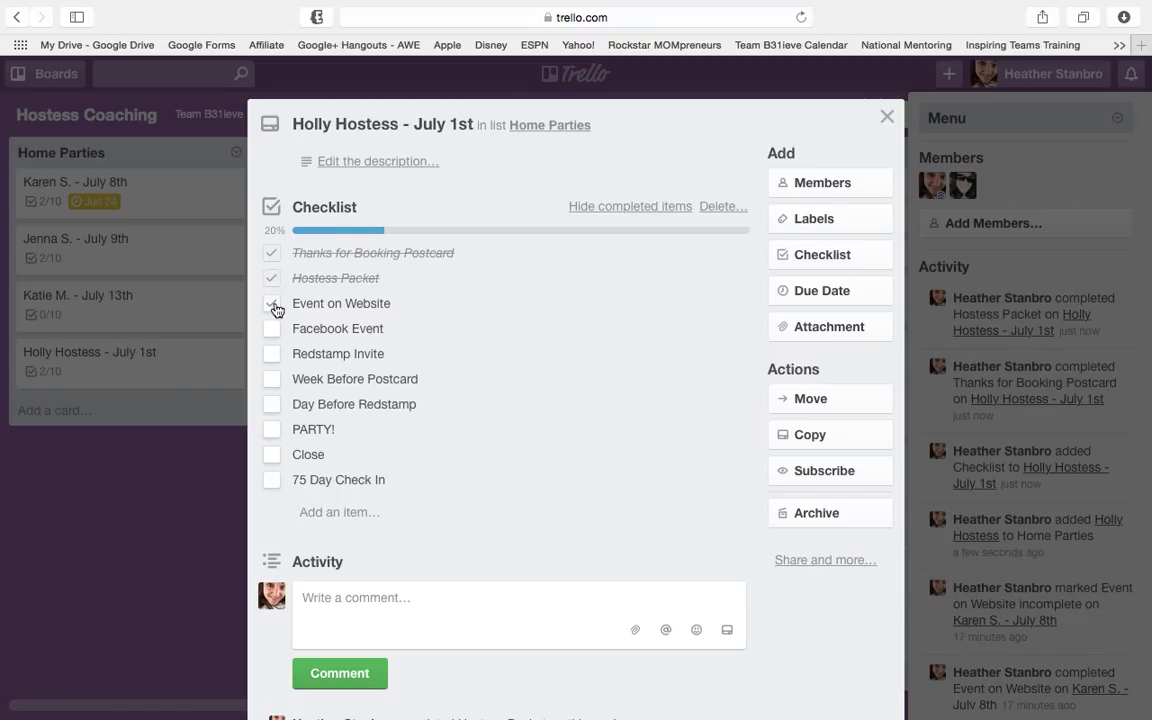
click(276, 308)
Set the July 1st hostess card's due date to 6/24/2015 at 12:00 PM and close the card
scroll(628, 365, down, 1)
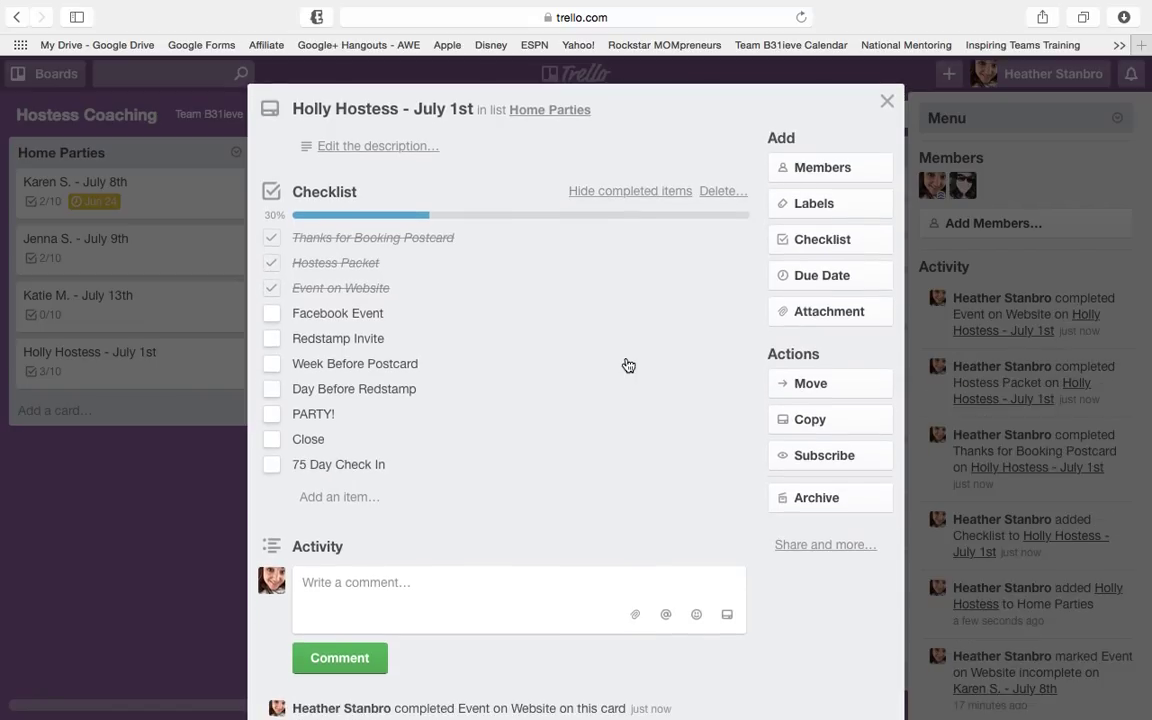
click(829, 286)
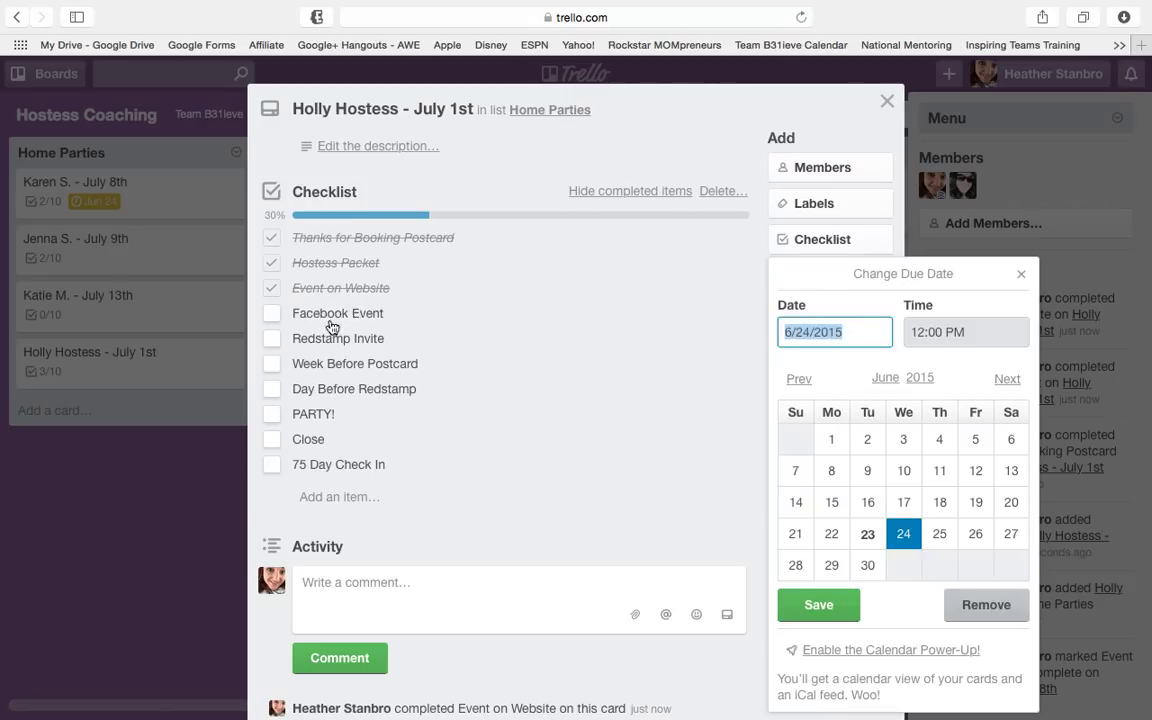
click(939, 530)
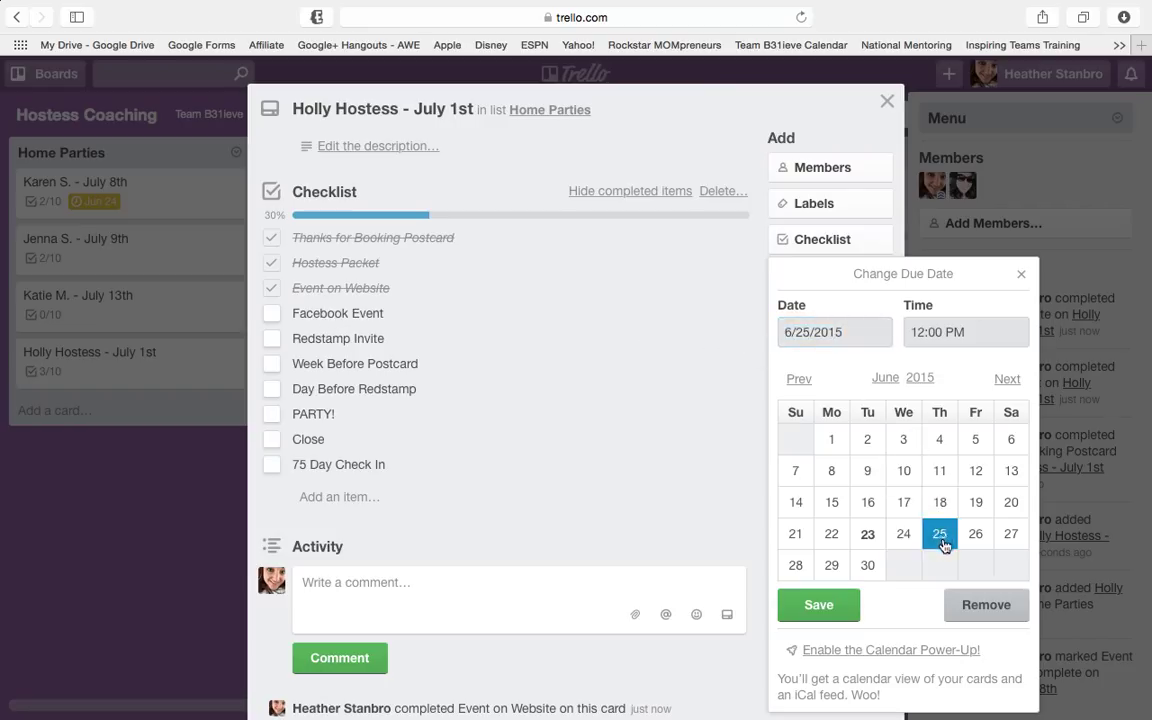
click(907, 534)
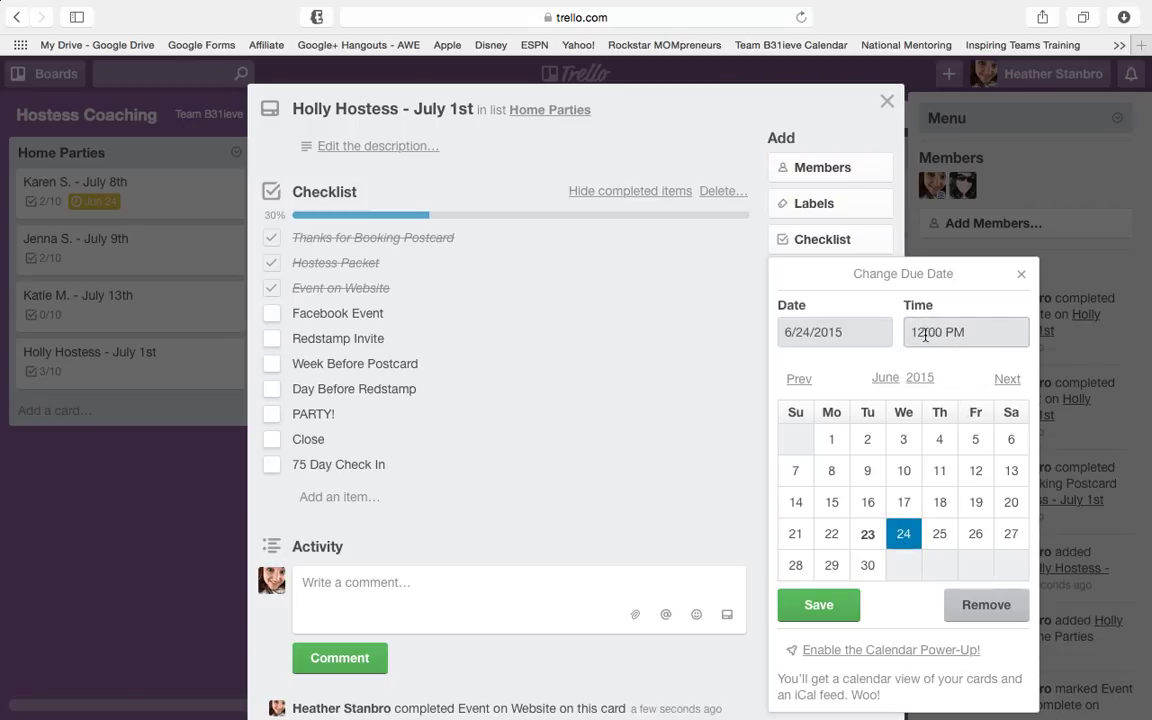
click(836, 610)
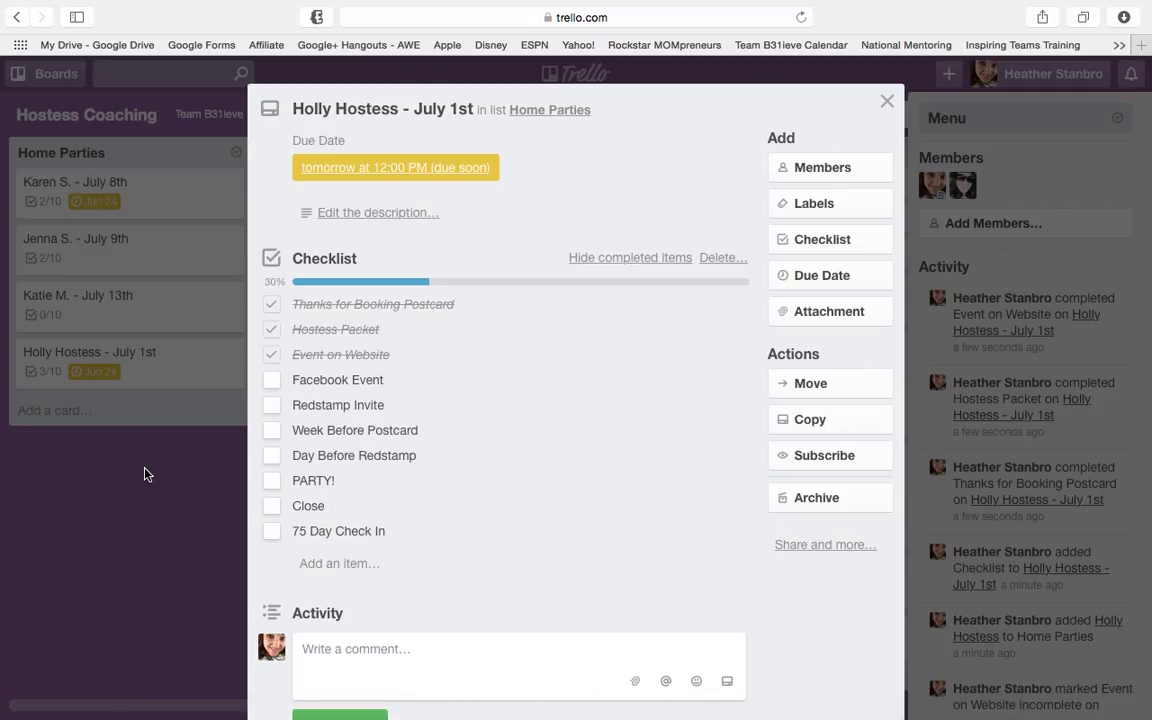
click(129, 496)
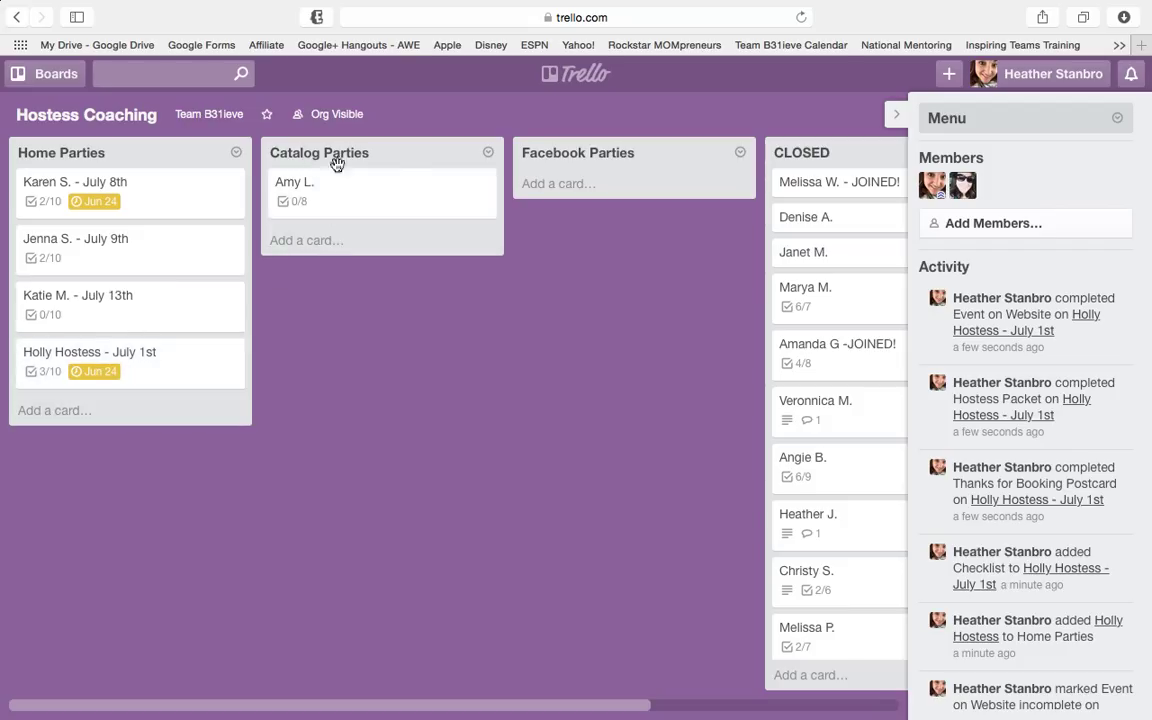
Switch from the Hostess Coaching board to the Recruit Leads board
scroll(496, 388, right, 5)
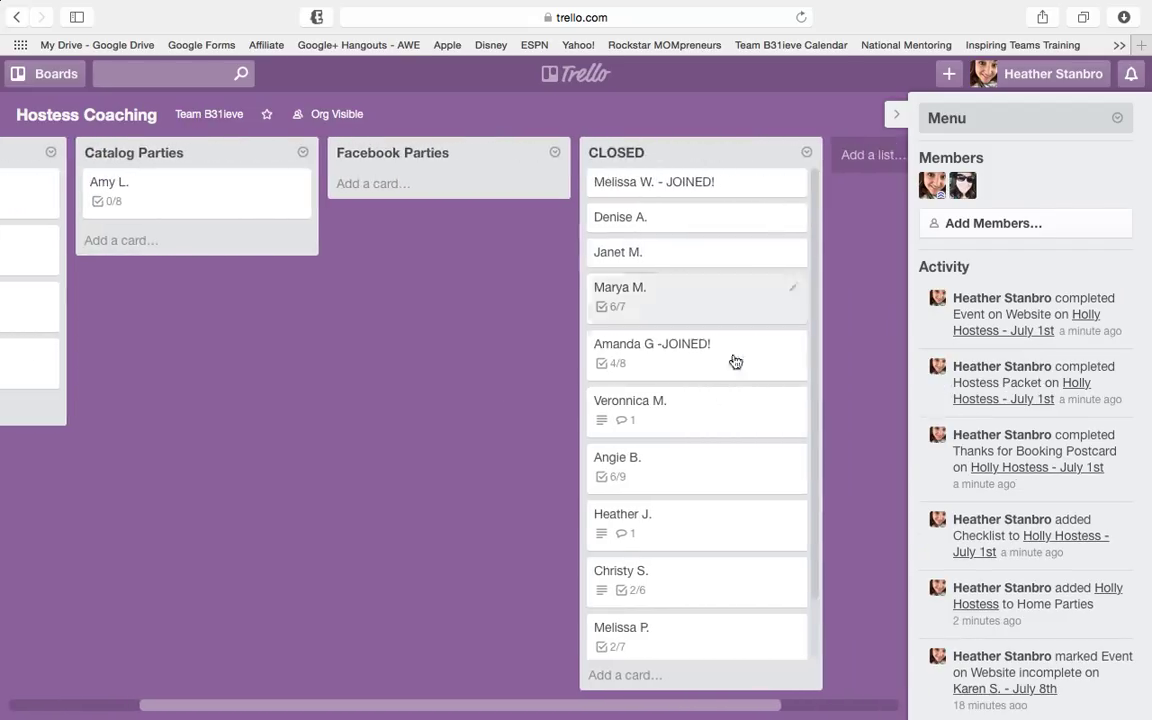
scroll(536, 473, left, 5)
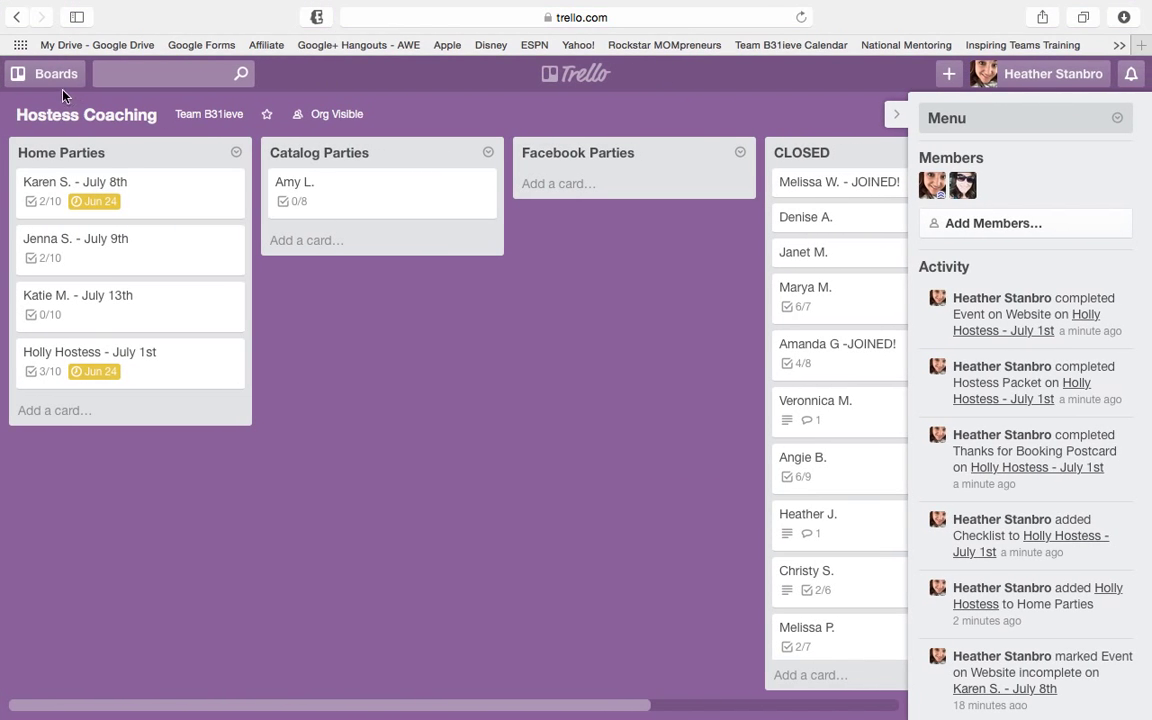
click(54, 80)
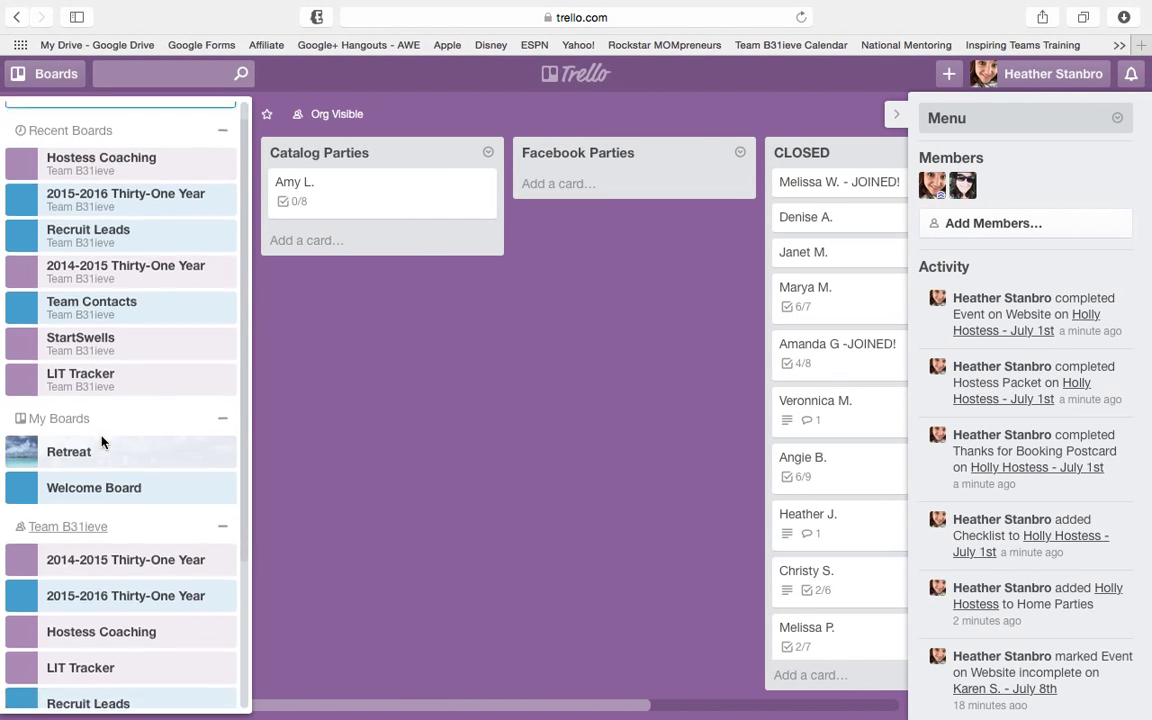
scroll(103, 442, down, 4)
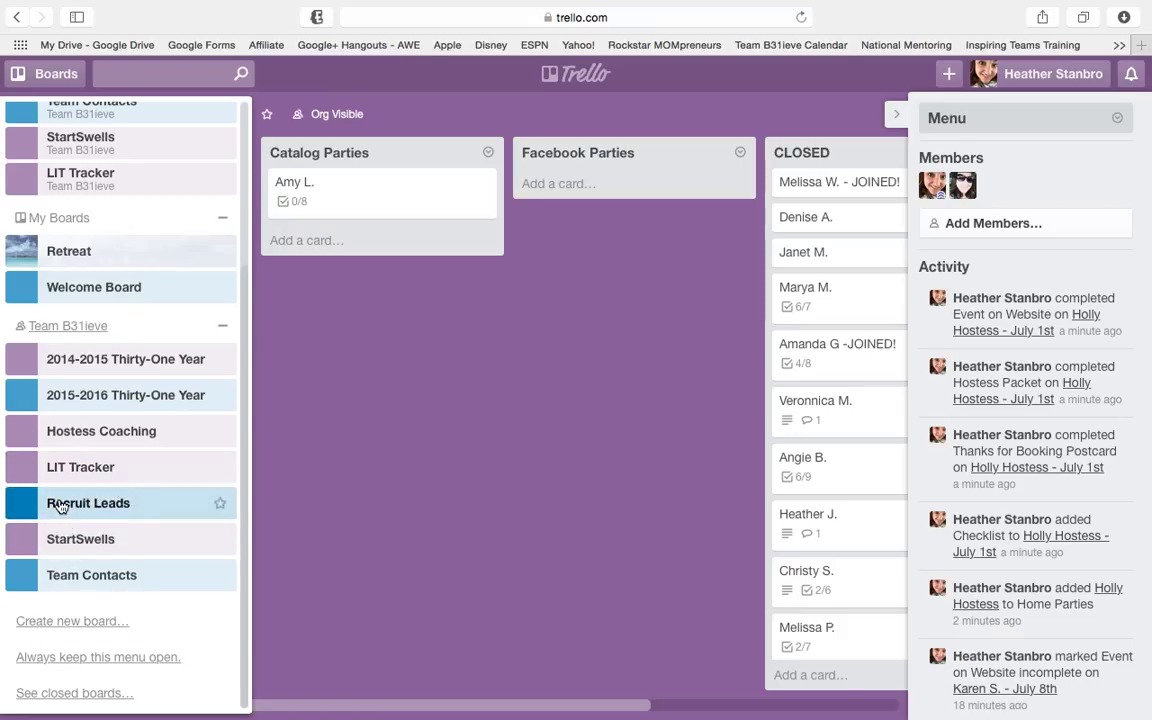
click(57, 504)
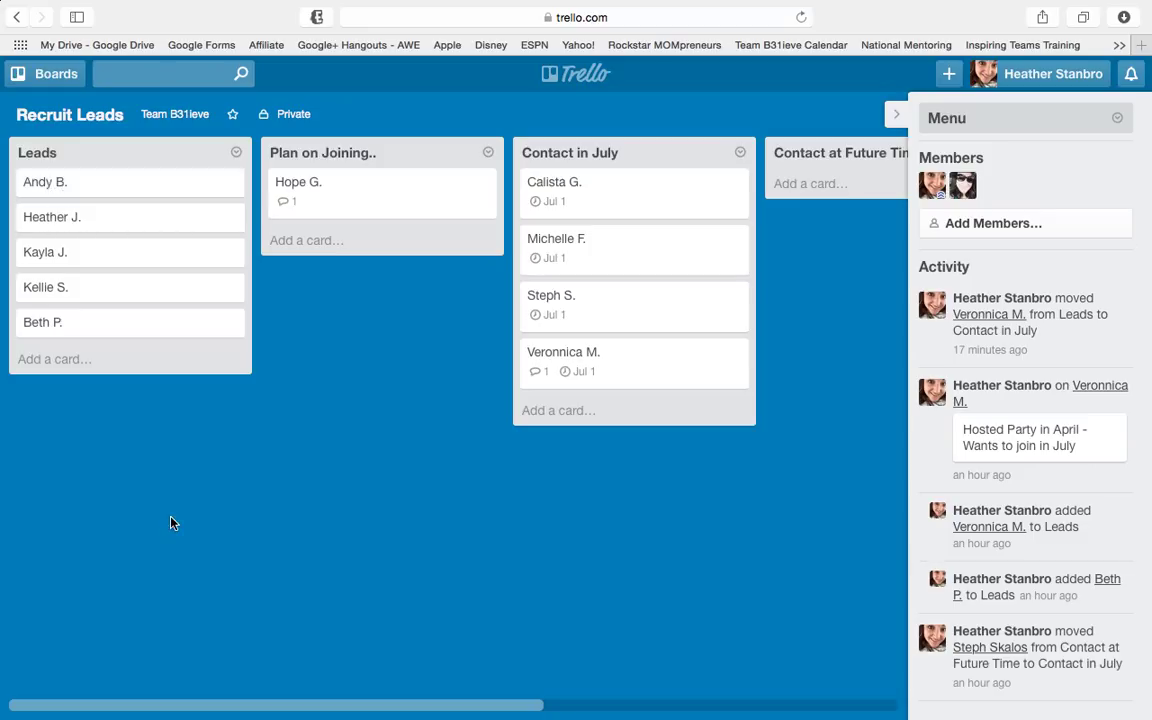
Read the comment on the card in the Plan on Joining list, close it, and look over the board's remaining lists
click(340, 199)
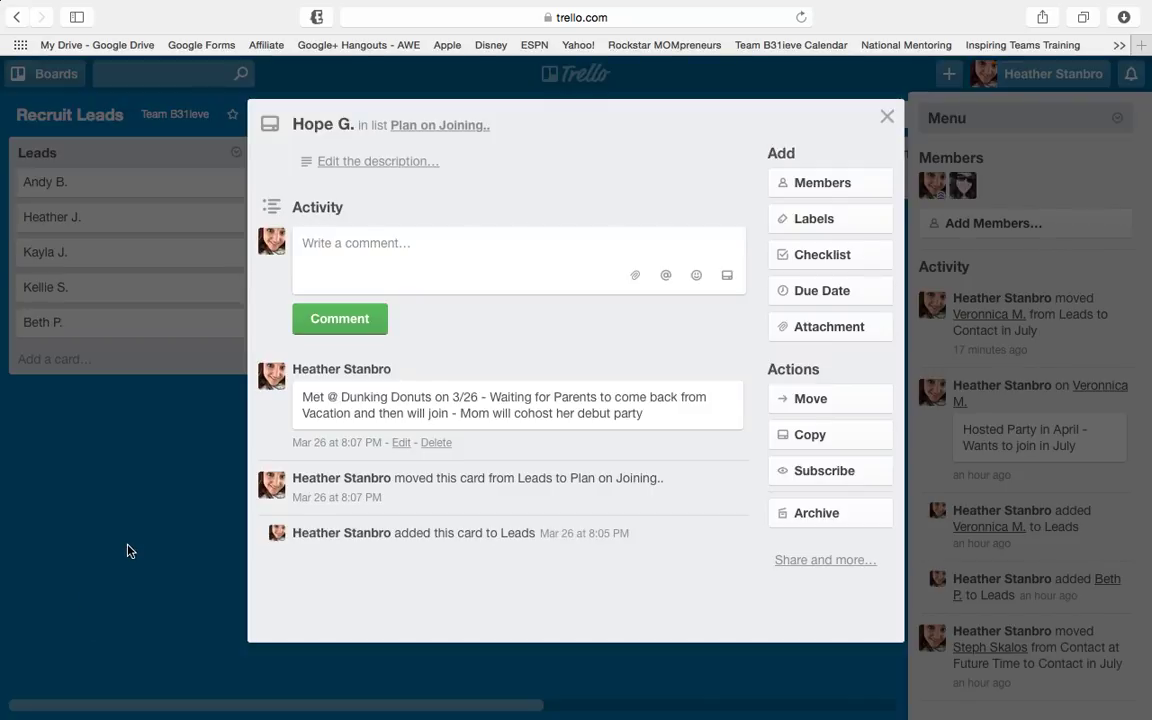
click(165, 455)
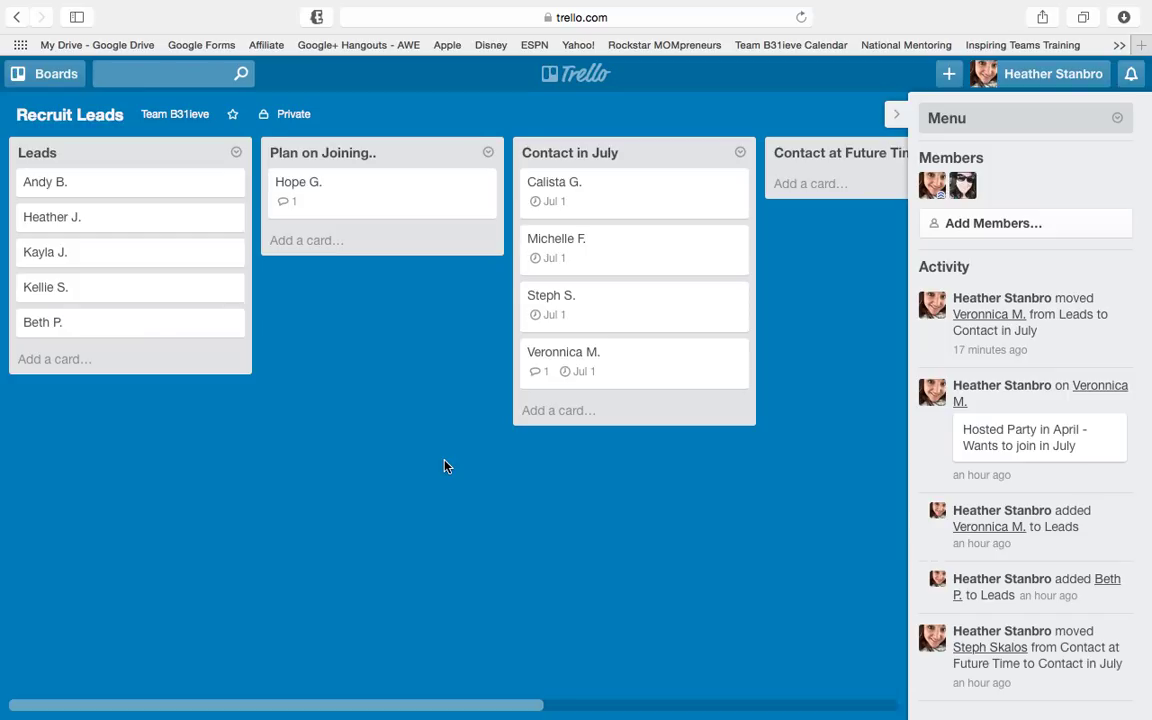
scroll(445, 466, right, 8)
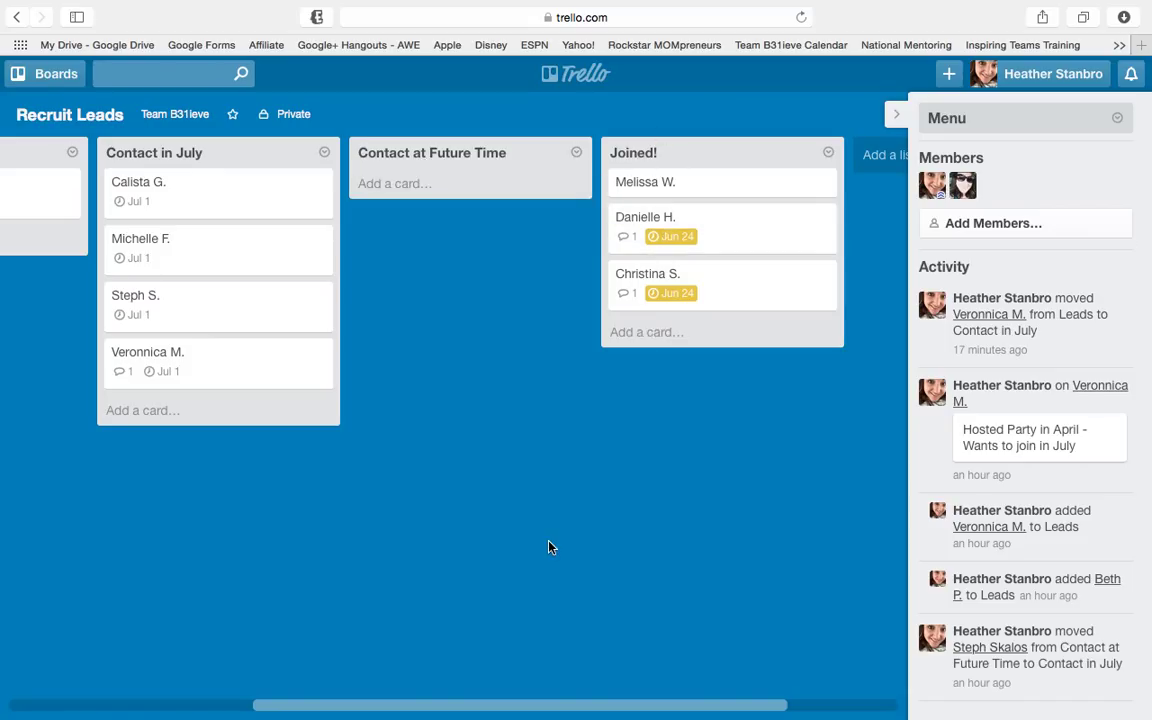
scroll(548, 547, left, 8)
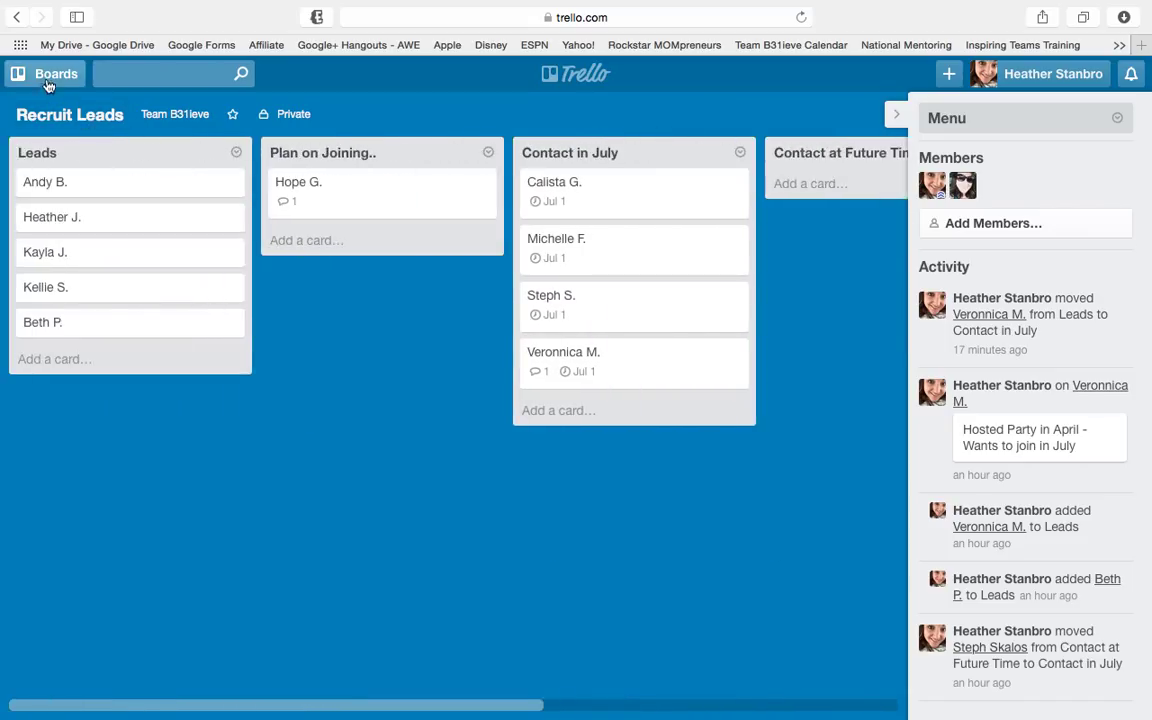
click(45, 74)
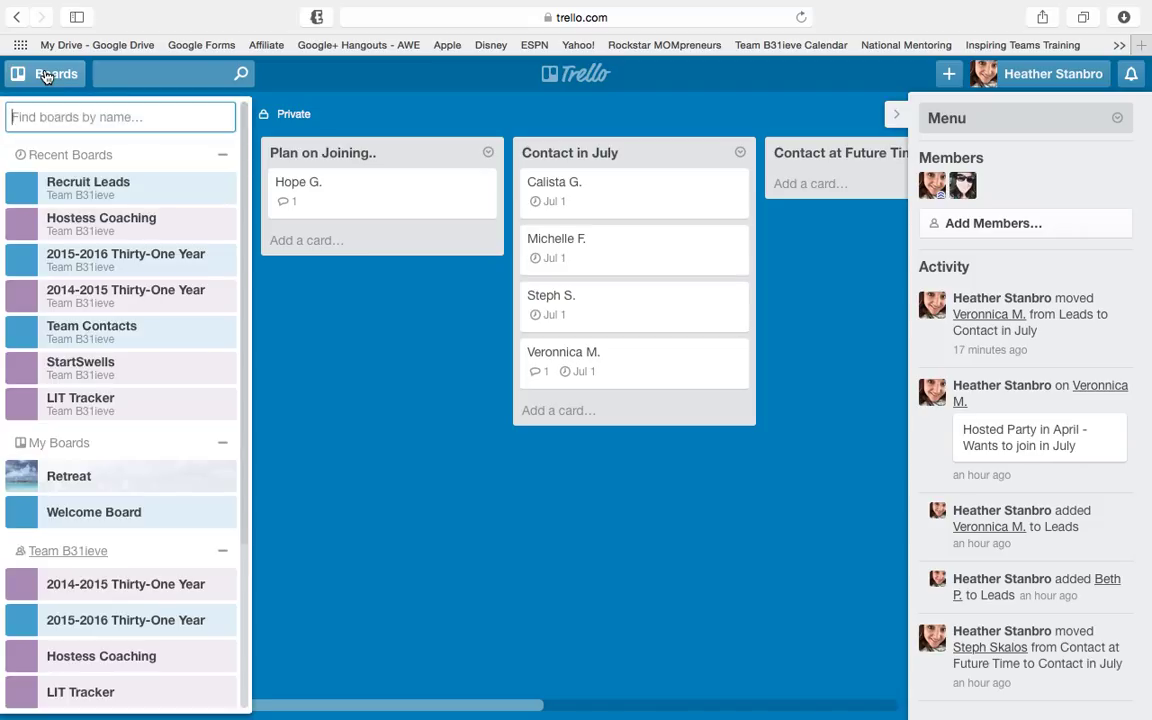
click(432, 395)
drag(576, 378, 600, 390)
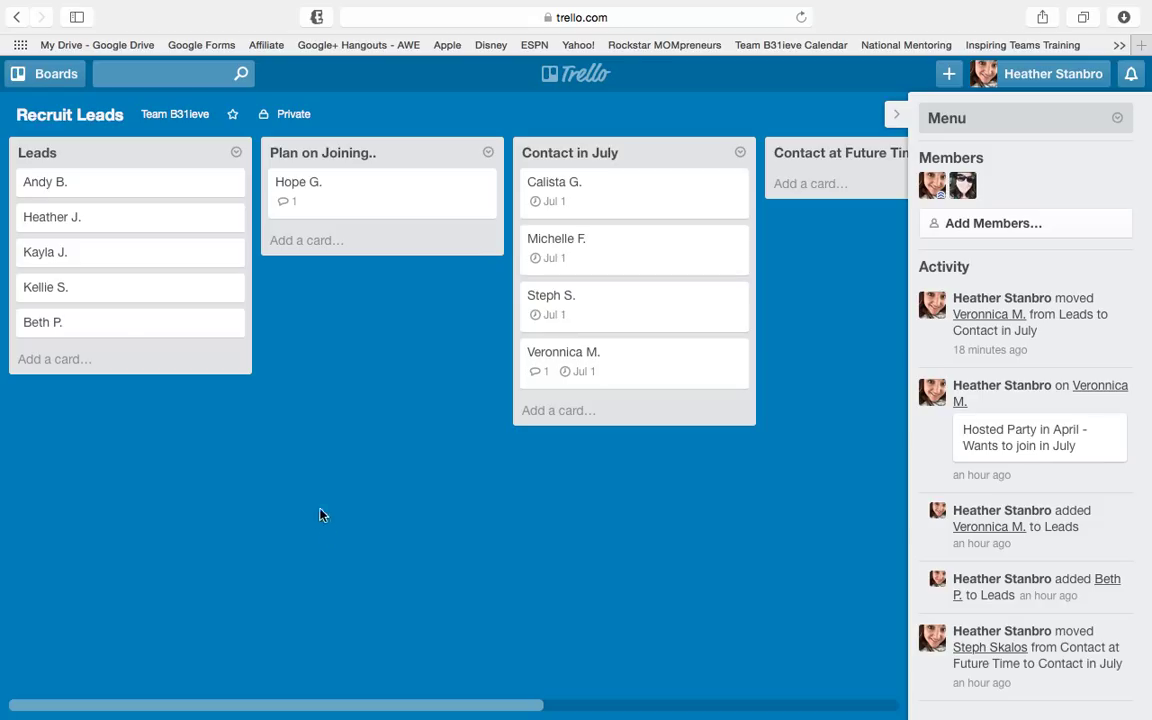
Open the StartSwells board of Team B31ieve
click(46, 74)
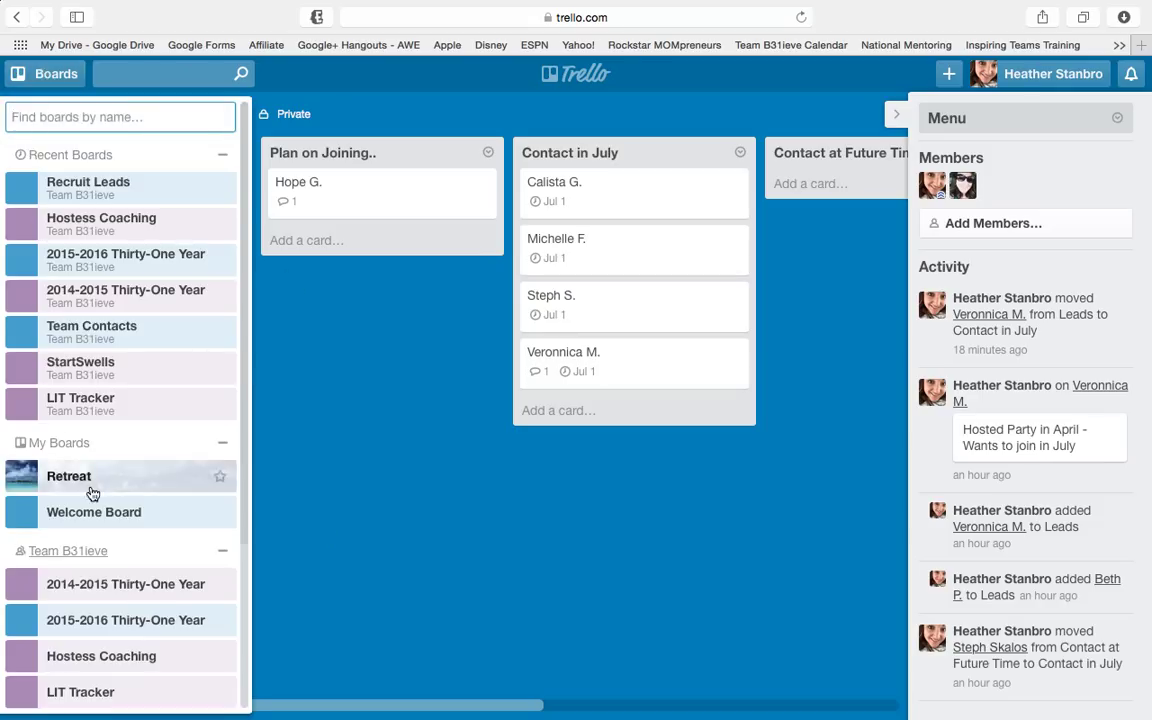
scroll(90, 494, down, 5)
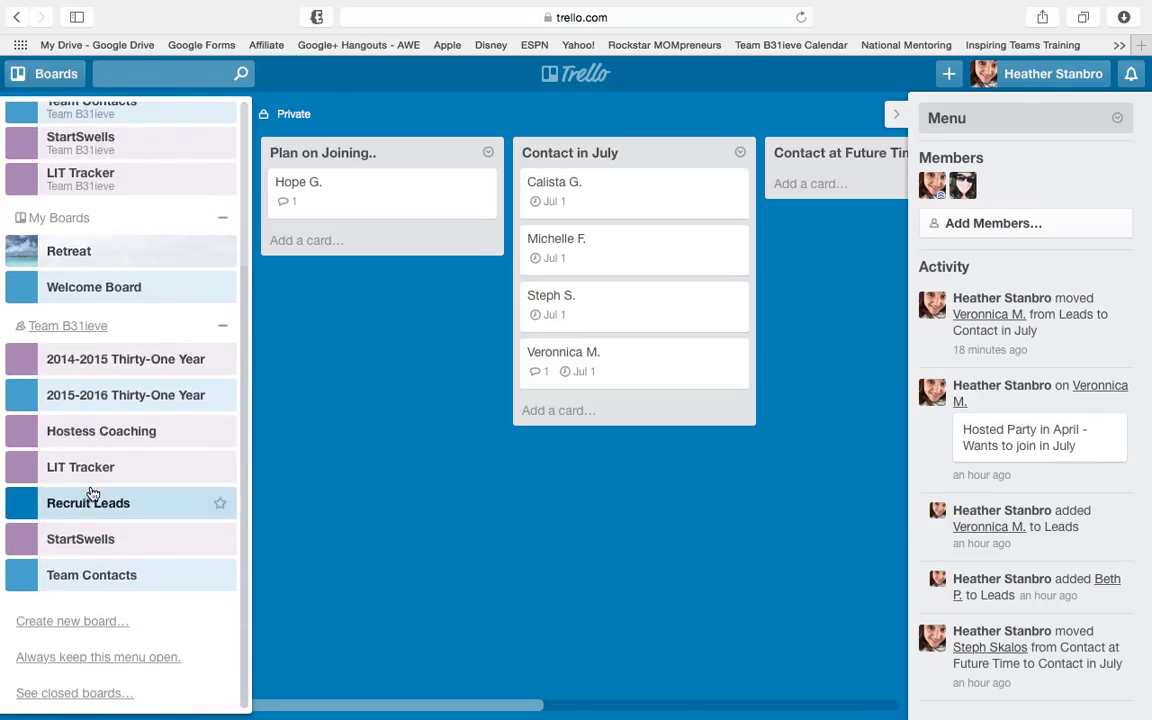
click(85, 542)
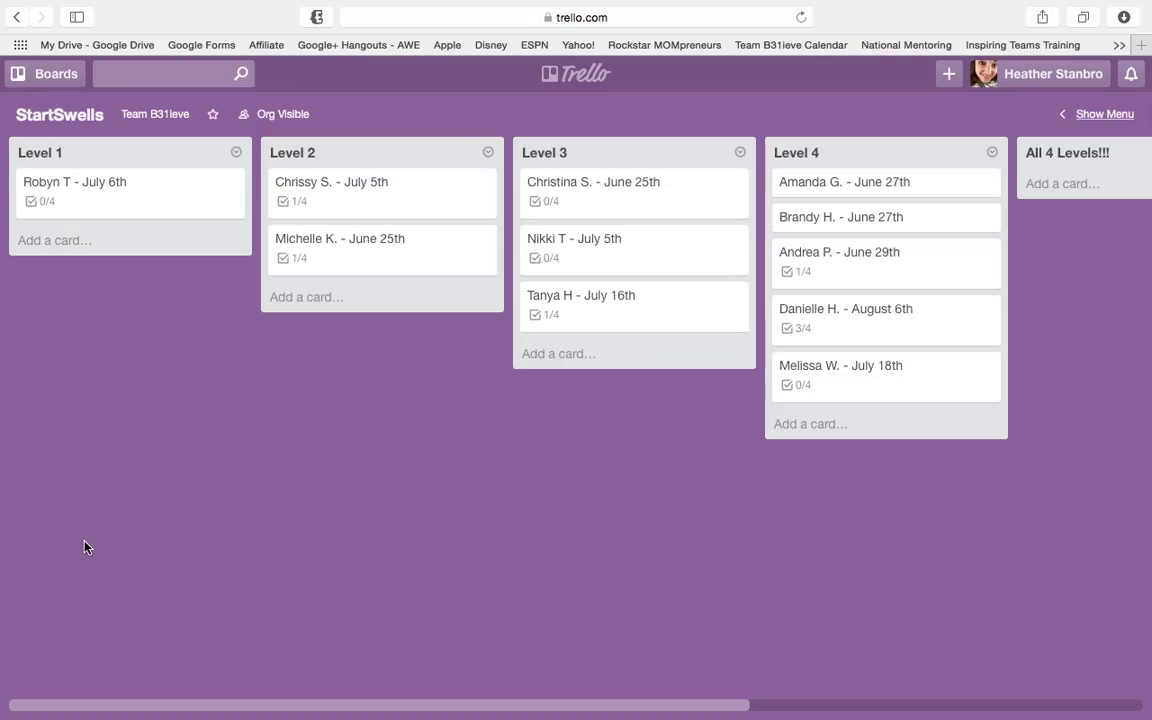
Review the level checklist on the July 6th card in the Level 1 list and close the card
click(133, 192)
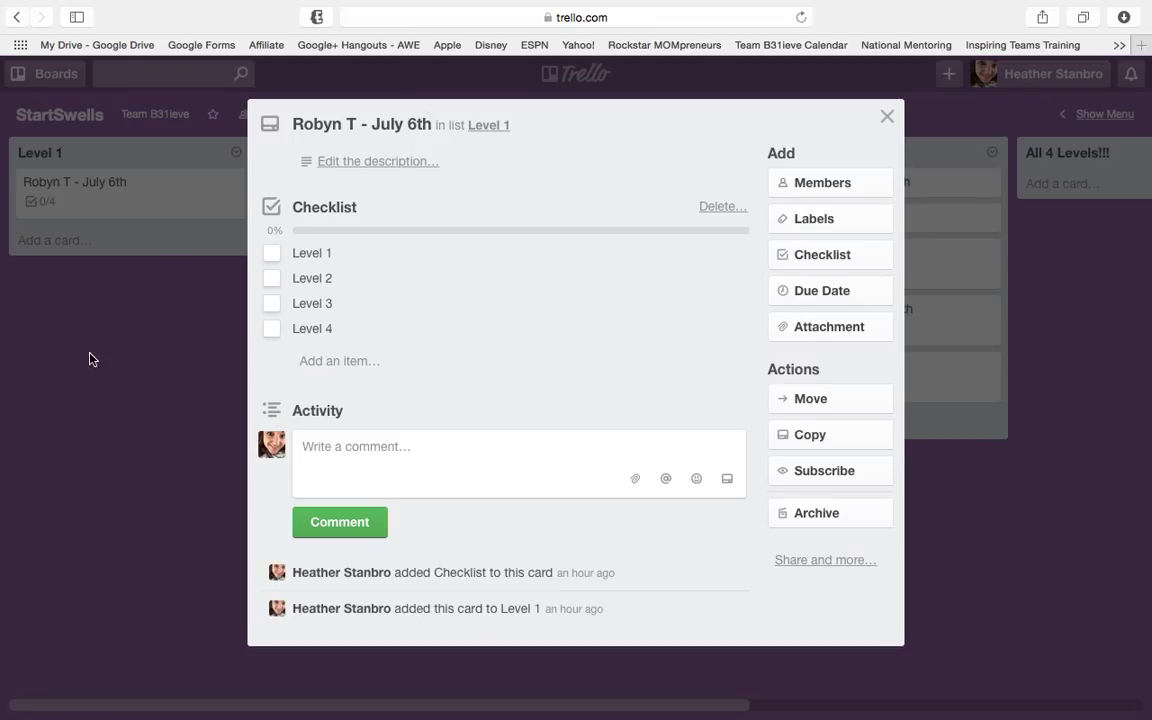
click(76, 285)
click(60, 240)
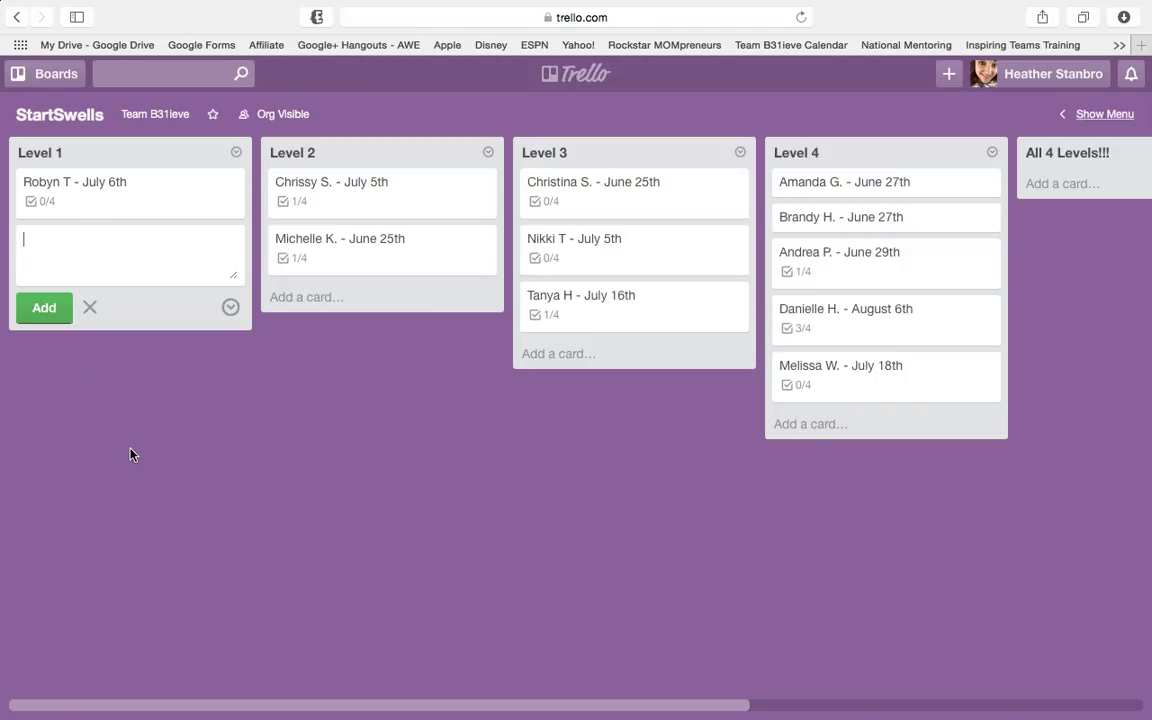
click(130, 454)
Mark Level 1 as complete in the July 6th card's checklist and close the card
click(88, 202)
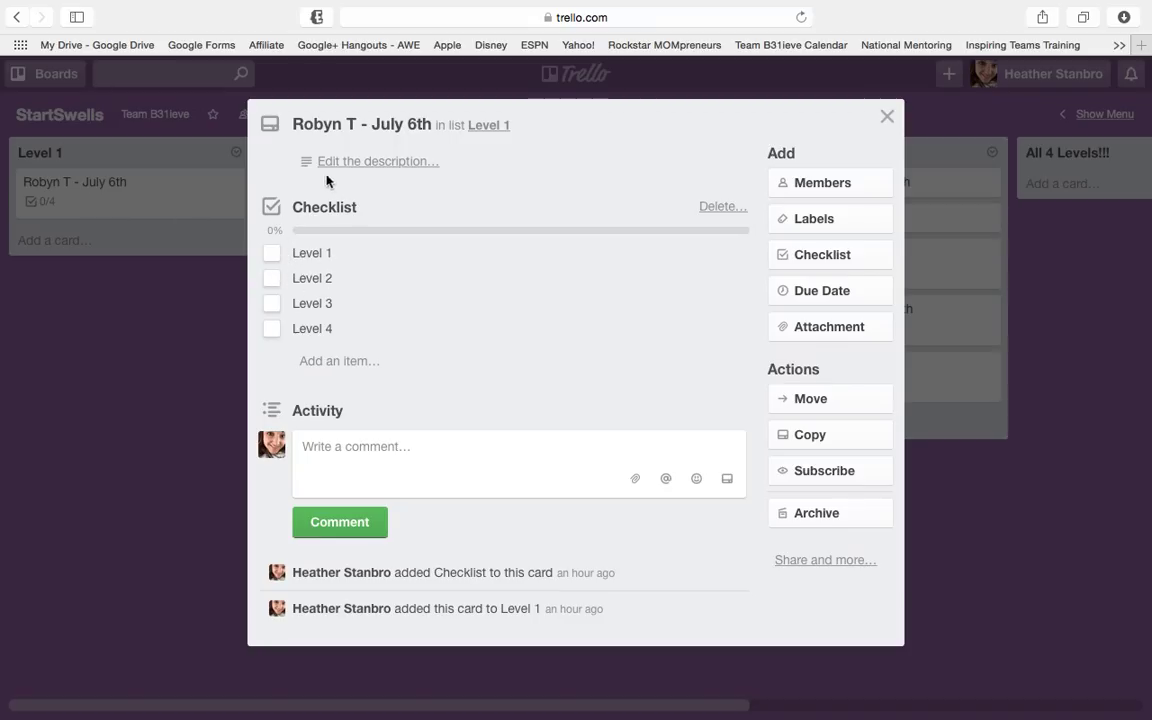
click(269, 261)
click(113, 378)
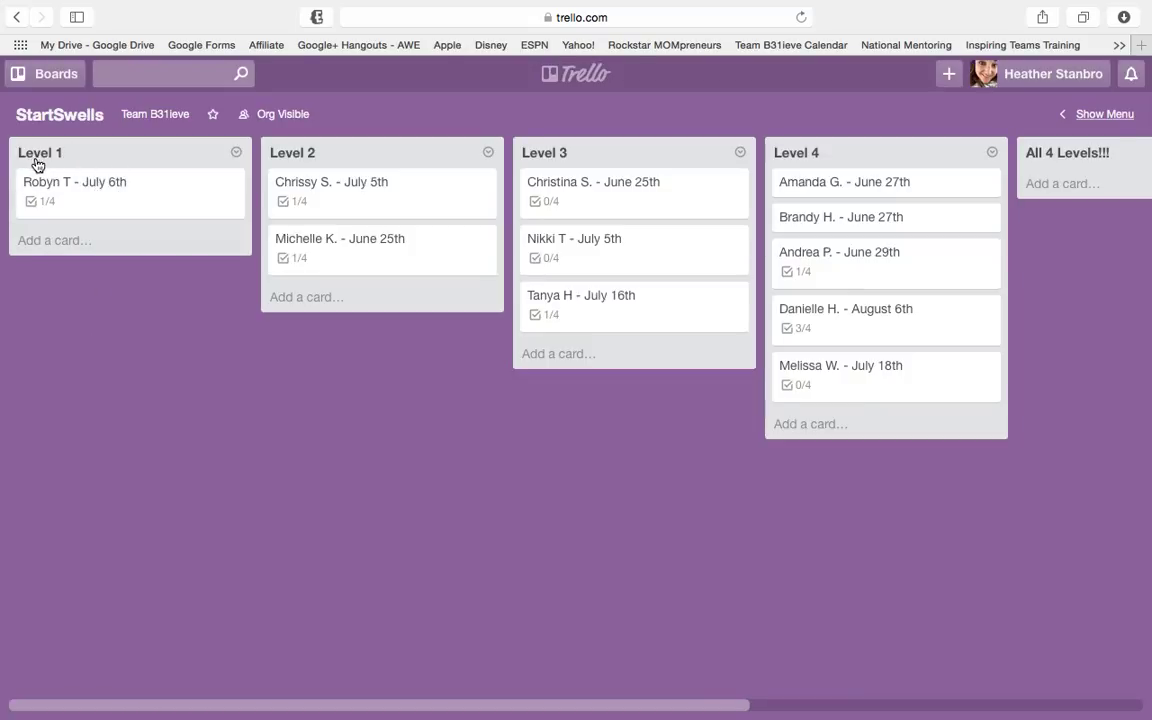
Toggle Level 2 on and off in the July 6th card's checklist, then mark Level 1 as incomplete and close the card
click(166, 212)
click(272, 281)
click(272, 280)
click(271, 254)
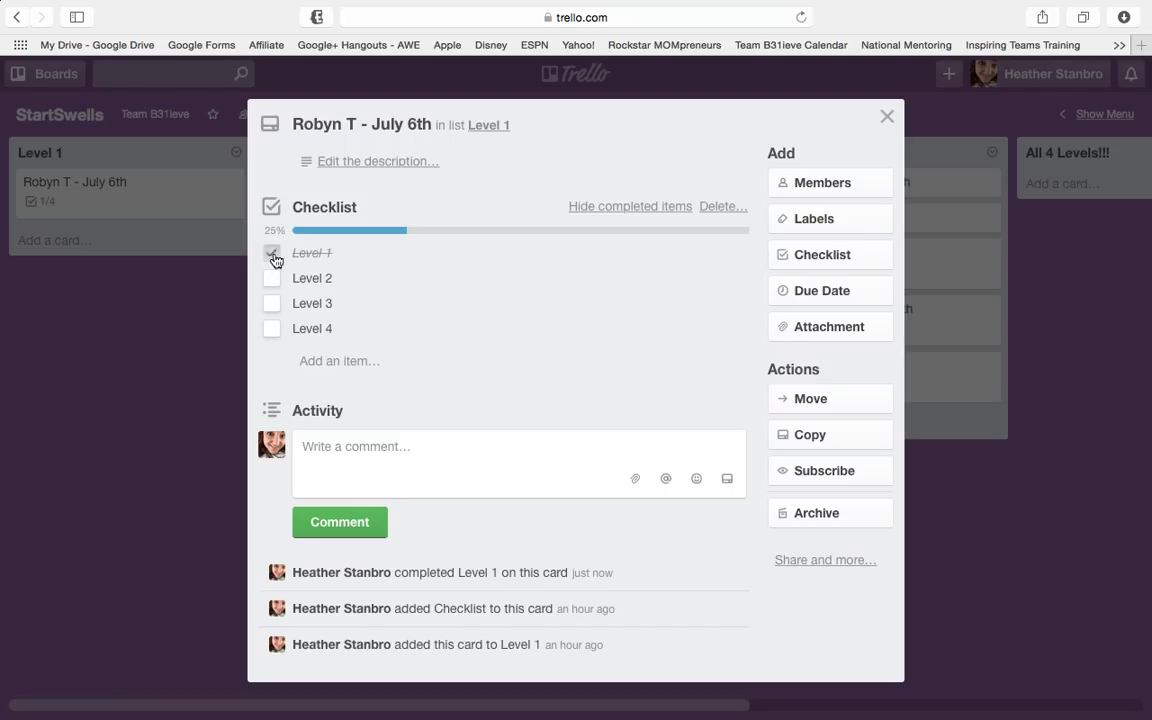
click(150, 372)
drag(167, 219, 137, 177)
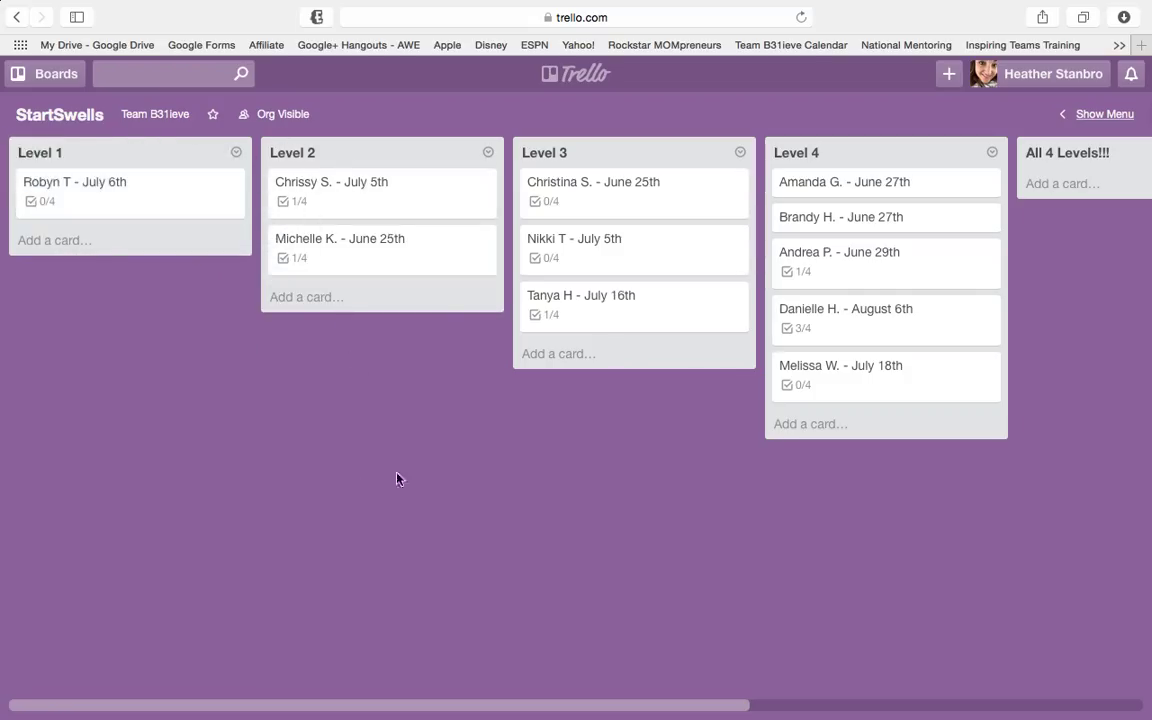
Review the level checklist on the July 16th card in the Level 3 list and close the card
click(596, 310)
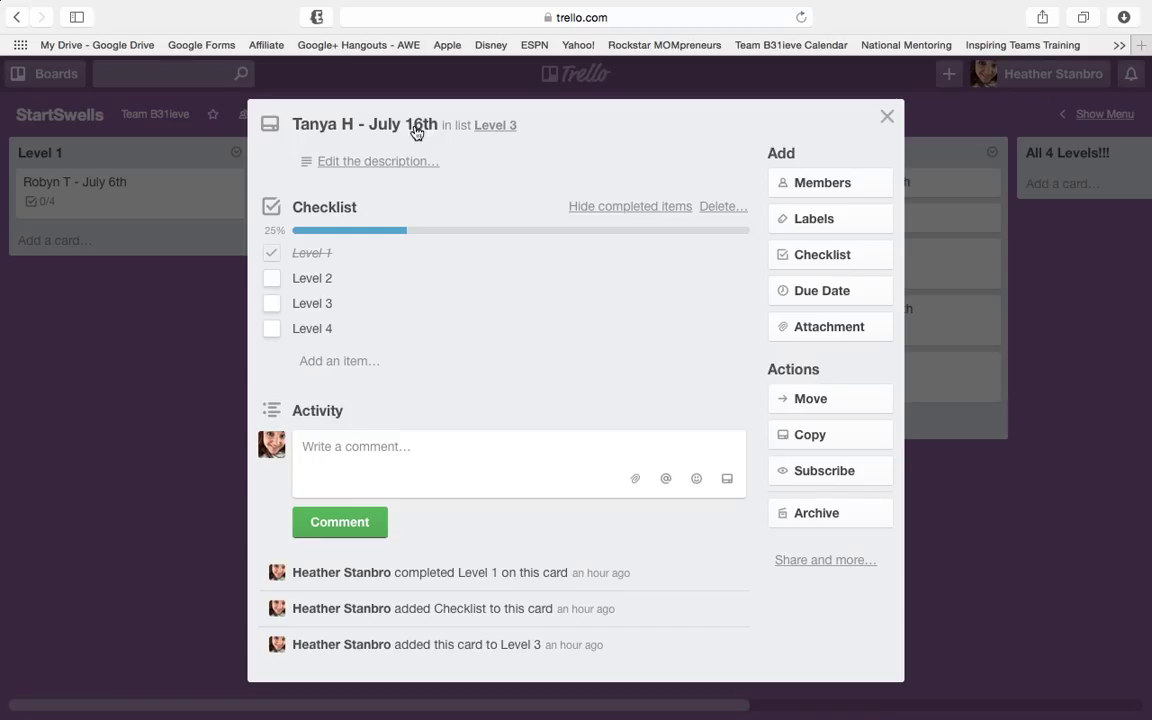
click(119, 398)
scroll(341, 542, right, 2)
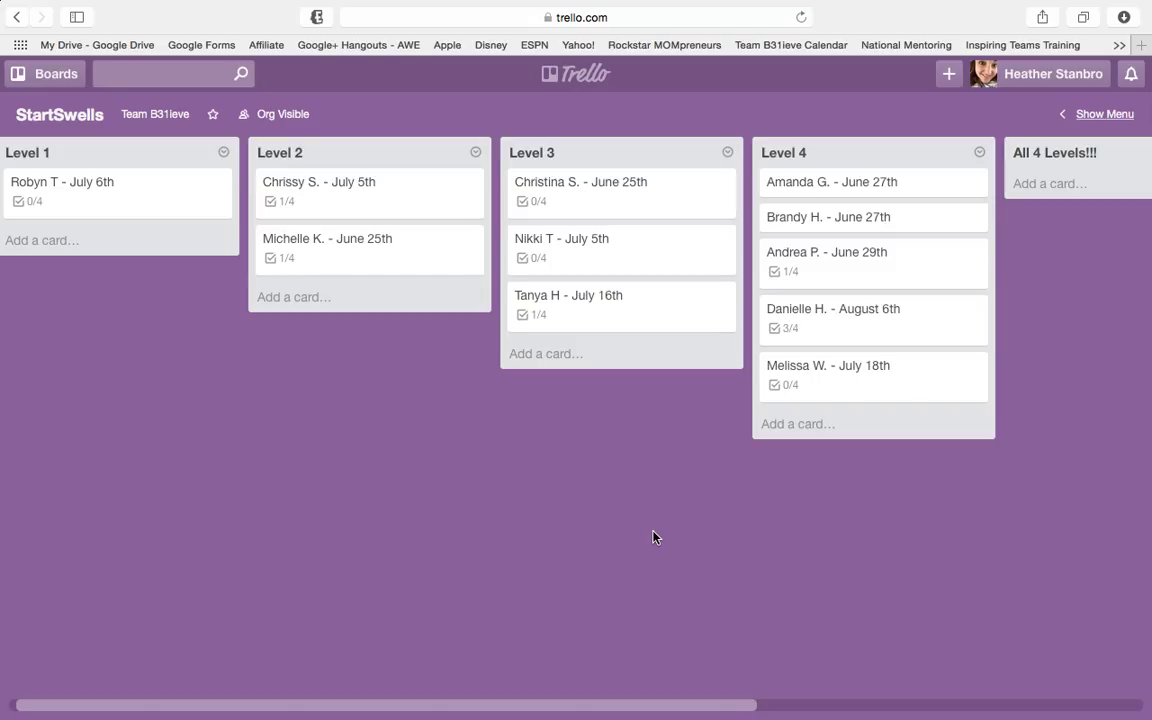
scroll(655, 537, left, 1)
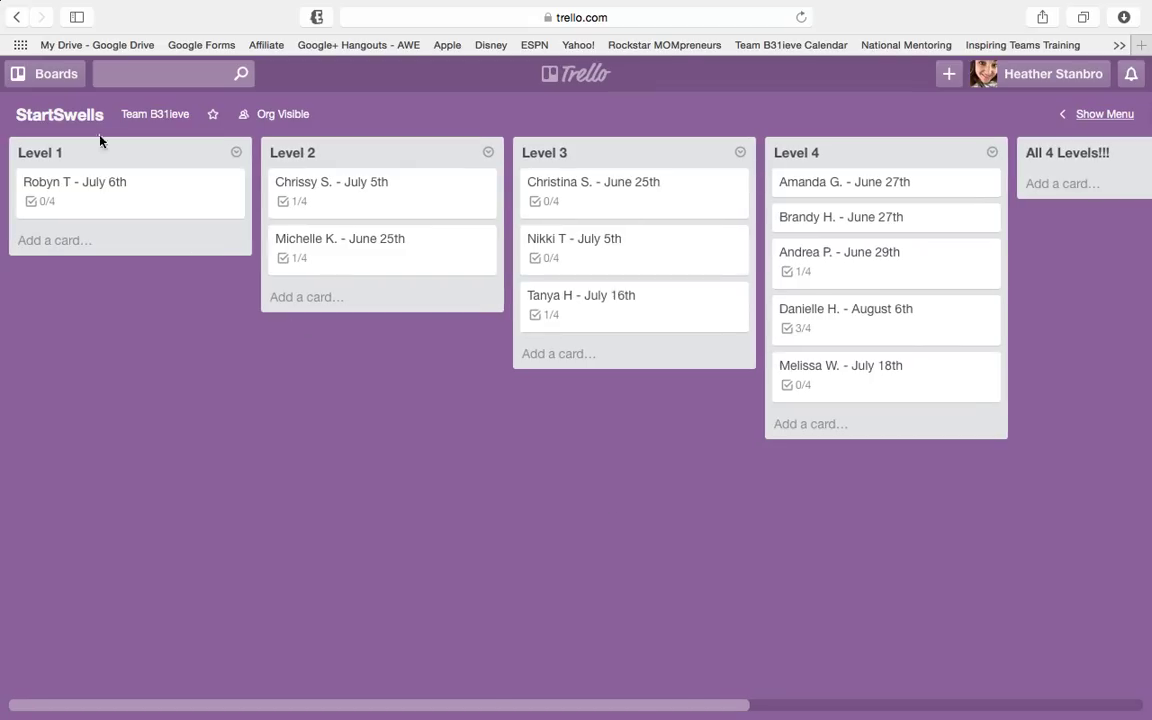
Open the Team Contacts board of Team B31ieve
click(57, 72)
scroll(100, 465, down, 3)
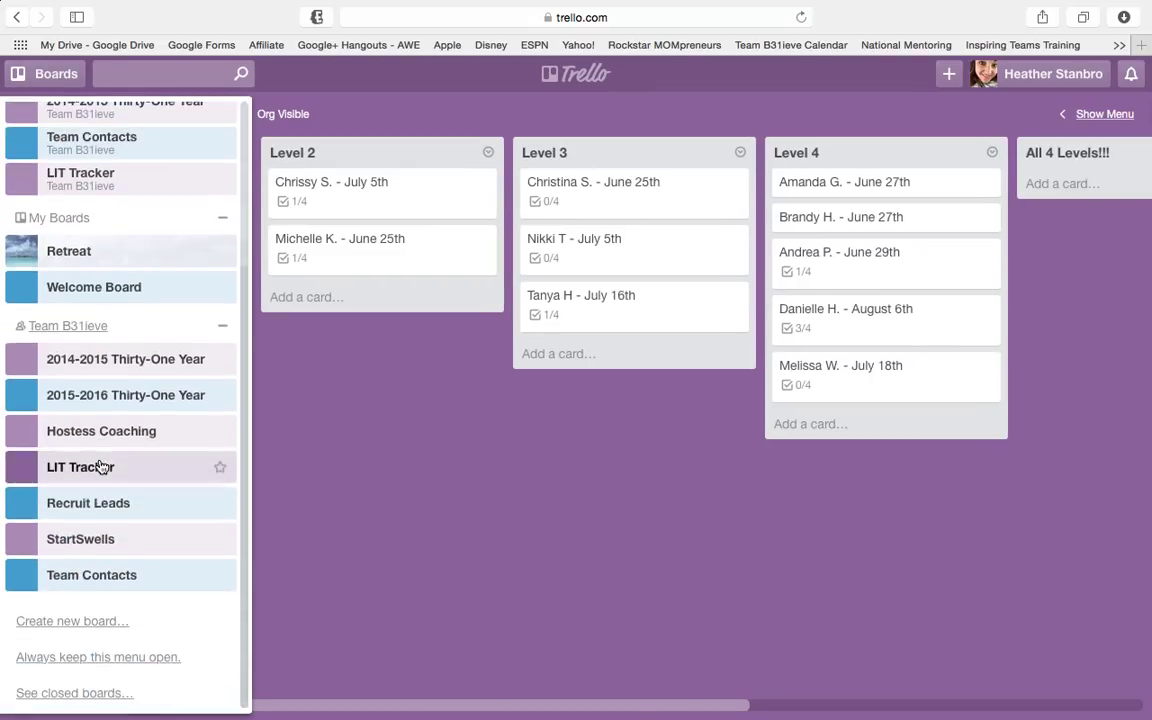
click(85, 580)
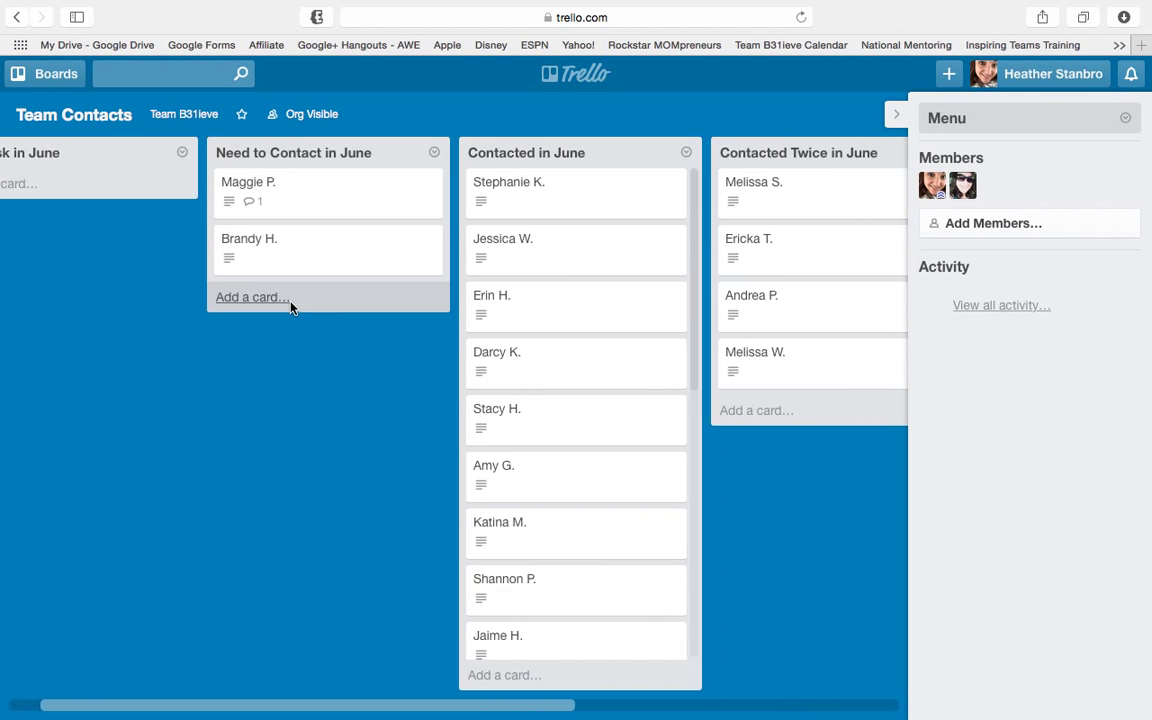
Look through the monthly contact lists on the Team Contacts board, from At Risk in June to Inactive
scroll(291, 304, right, 5)
scroll(291, 304, left, 5)
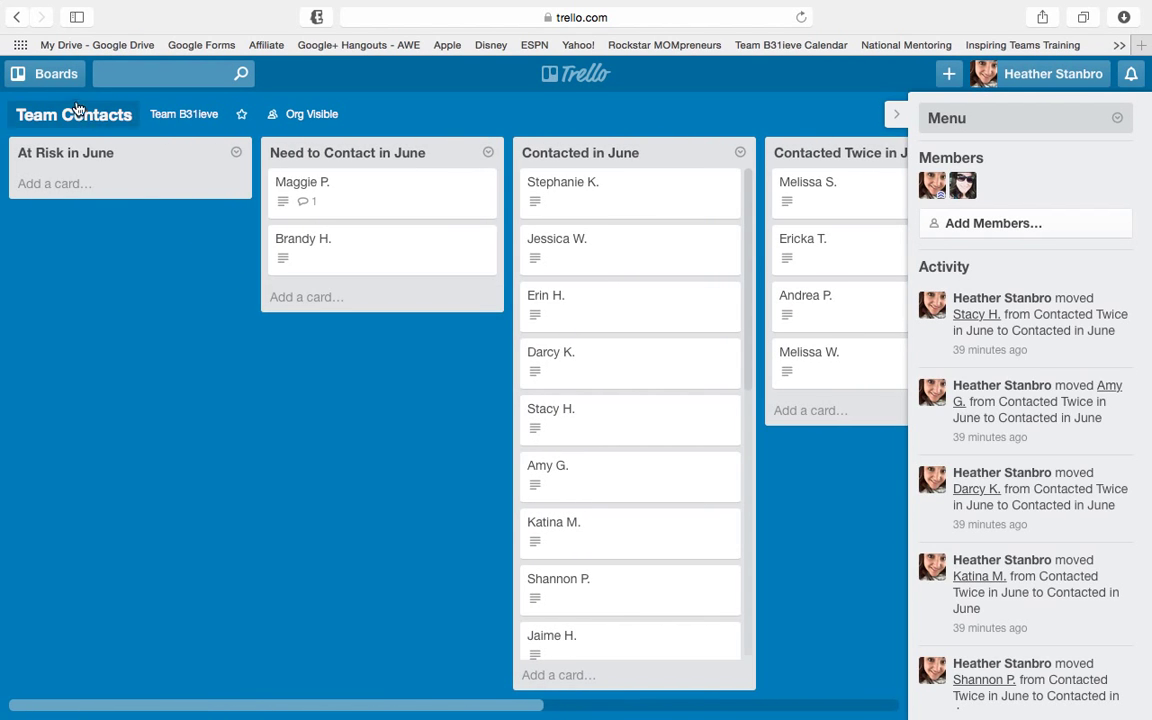
click(60, 74)
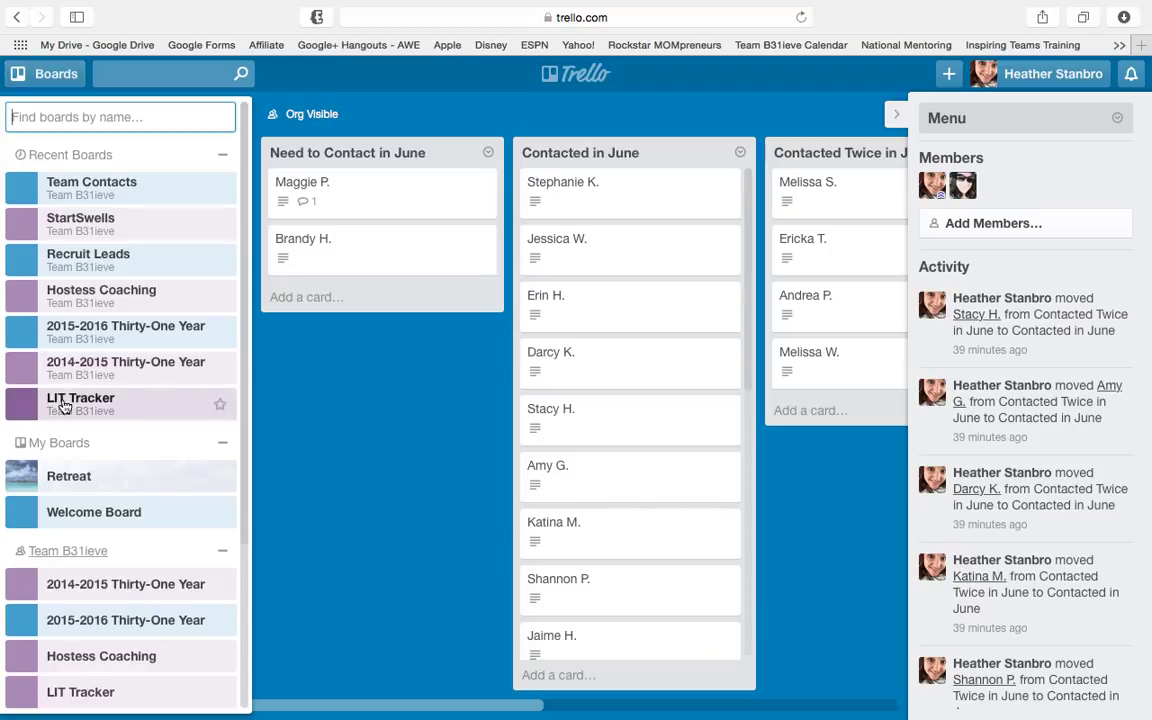
click(335, 495)
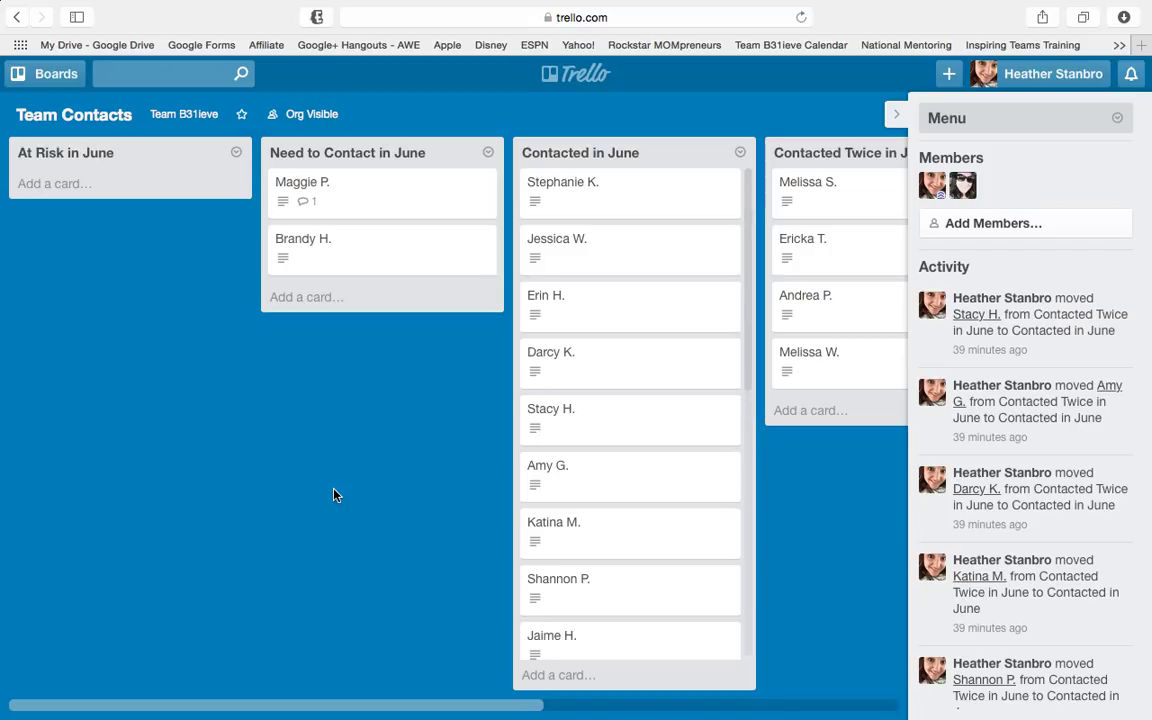
scroll(335, 495, right, 3)
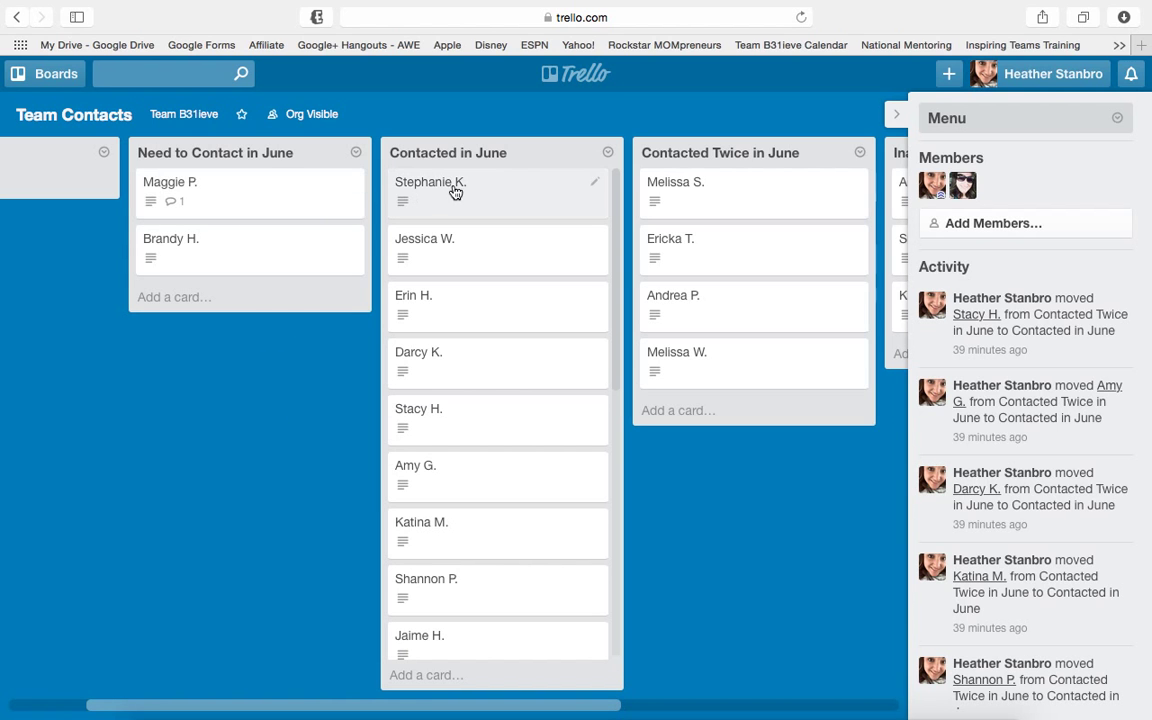
scroll(716, 325, right, 10)
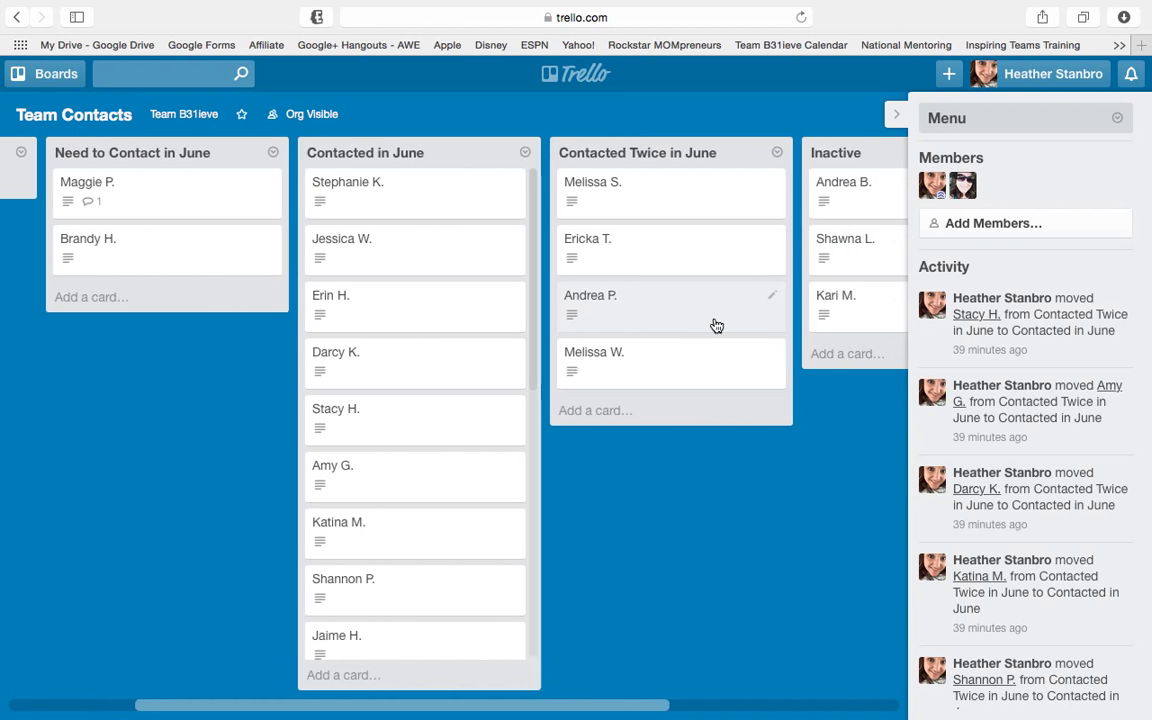
scroll(716, 323, left, 12)
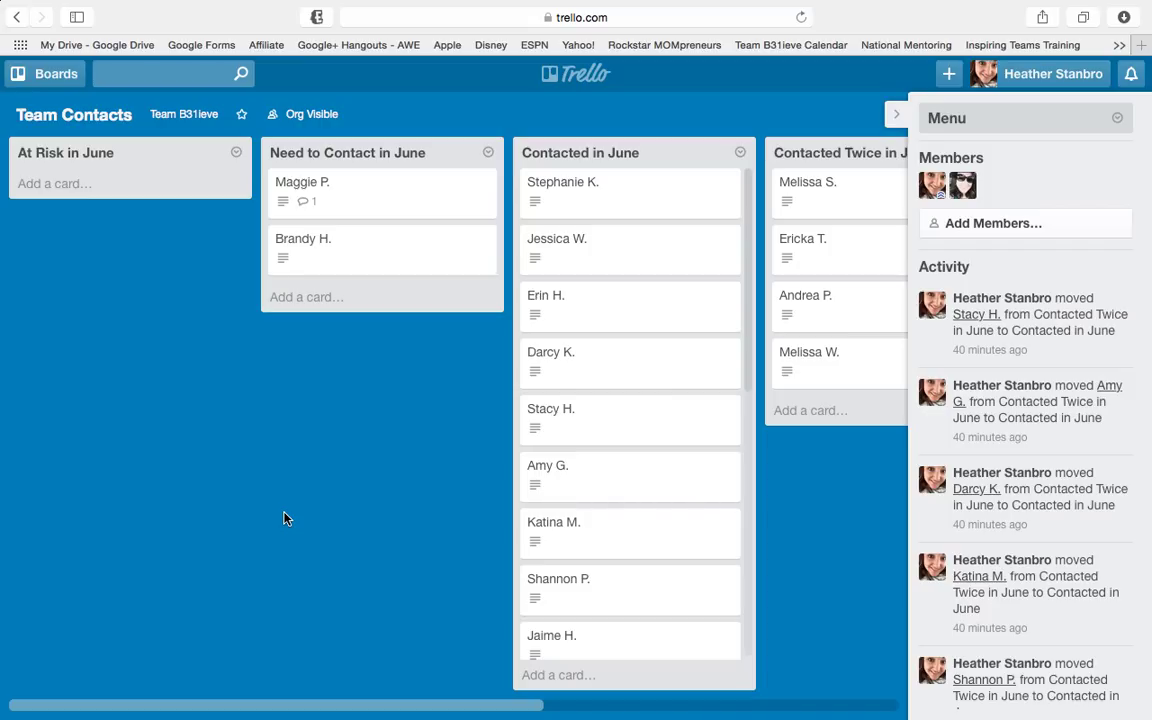
mouse_move(205, 5)
mouse_move(857, 12)
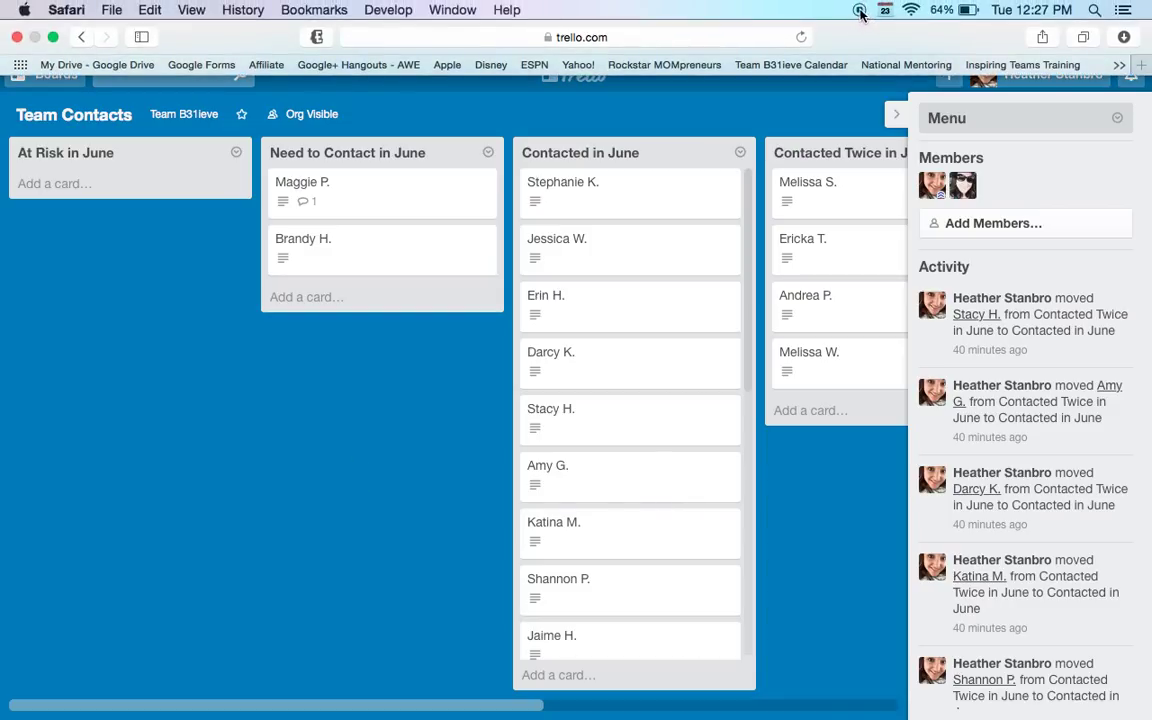